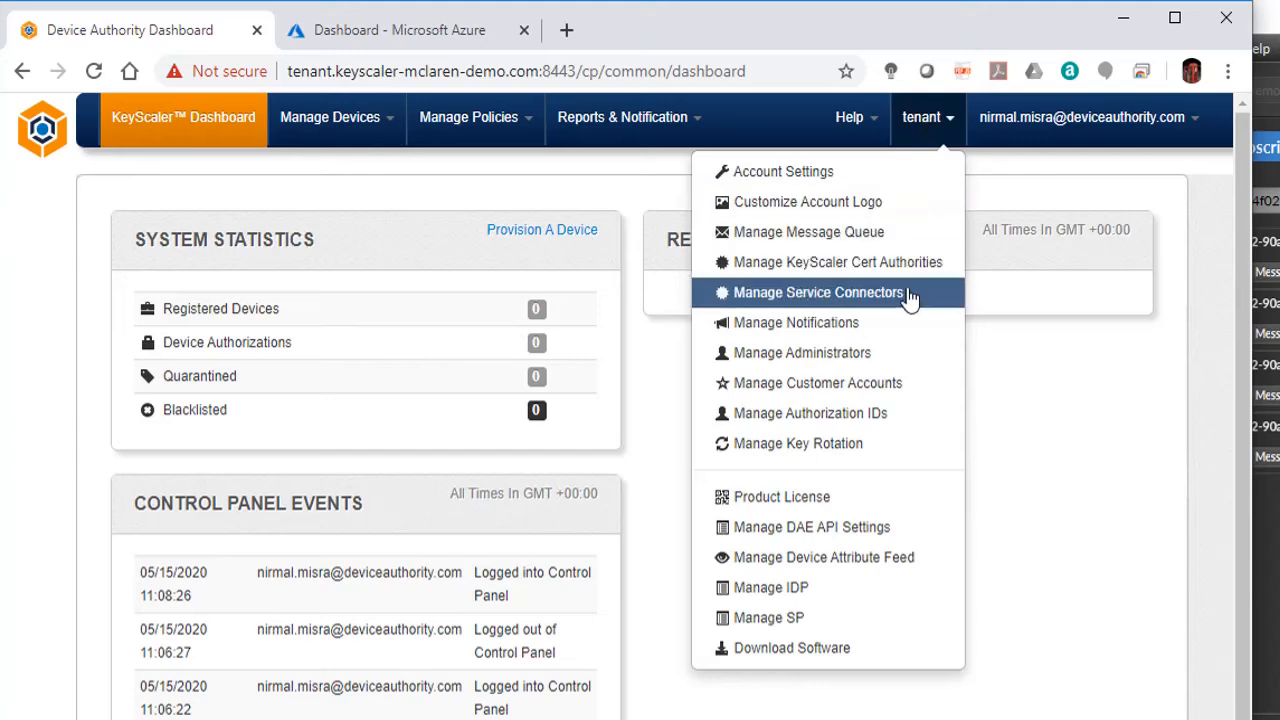
Step: Reveal the hidden Azure key vault name behind the MattKeyVault service connector
click(912, 300)
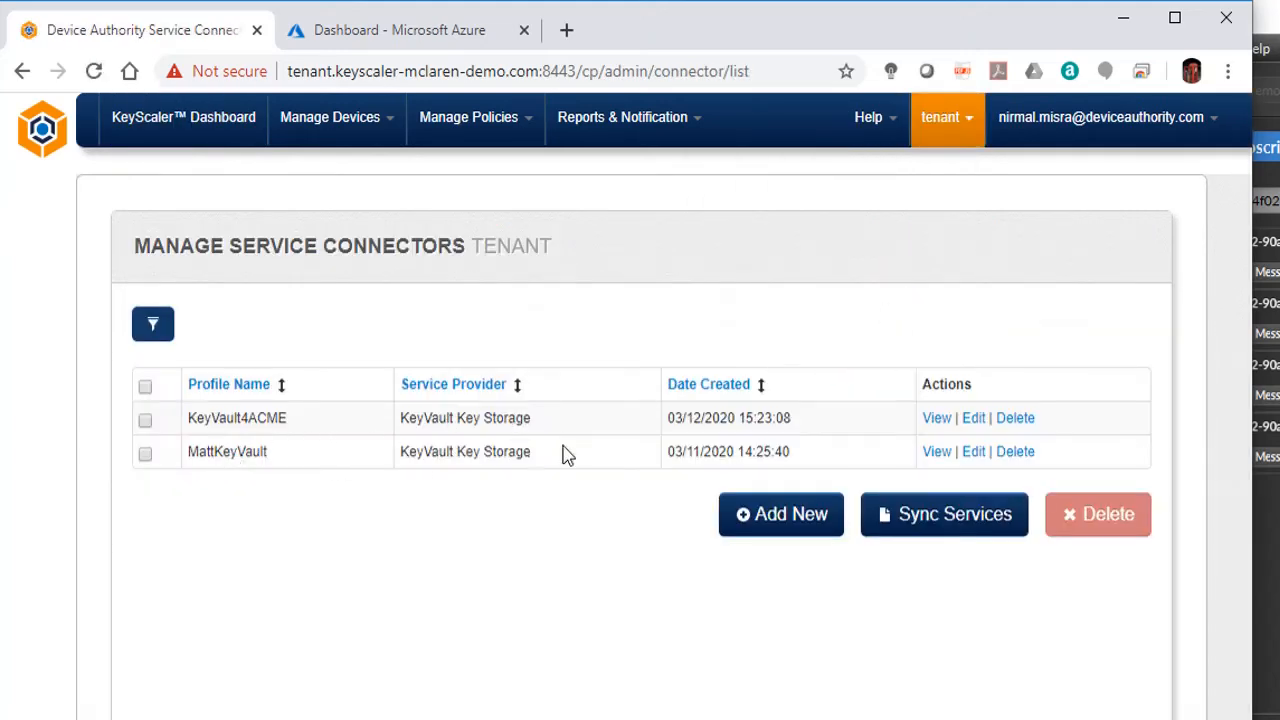
click(936, 452)
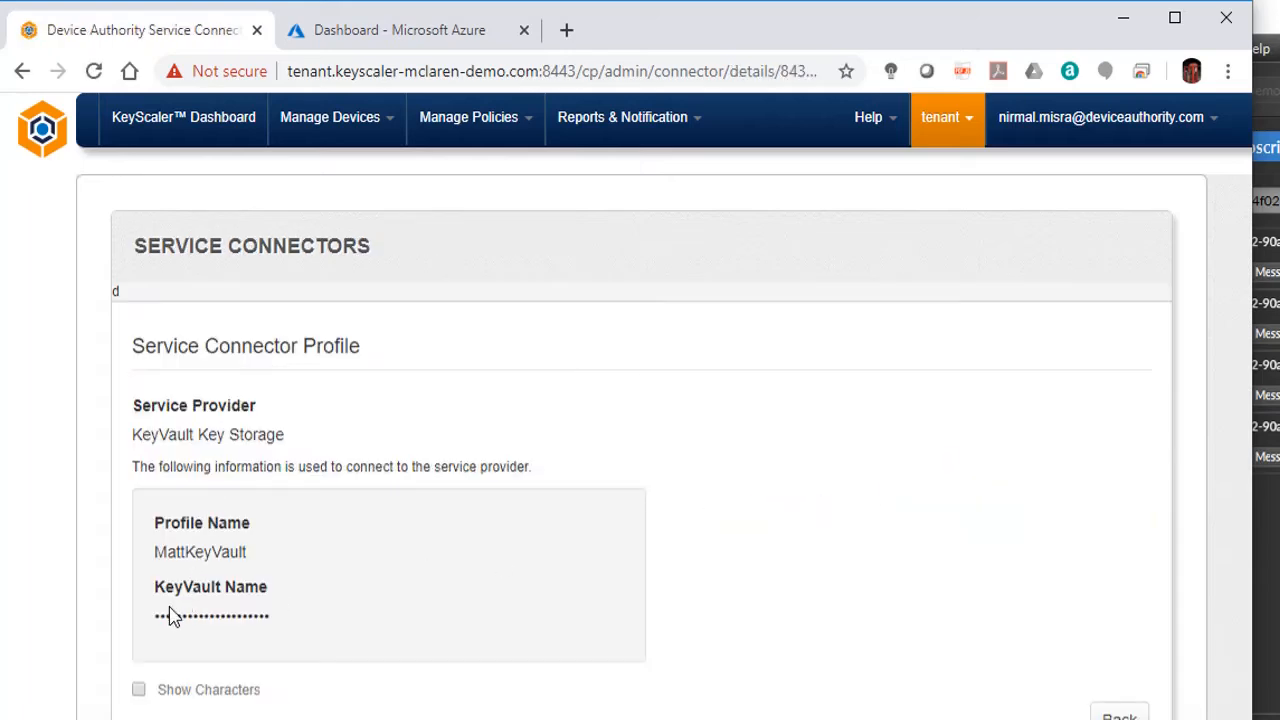
click(139, 691)
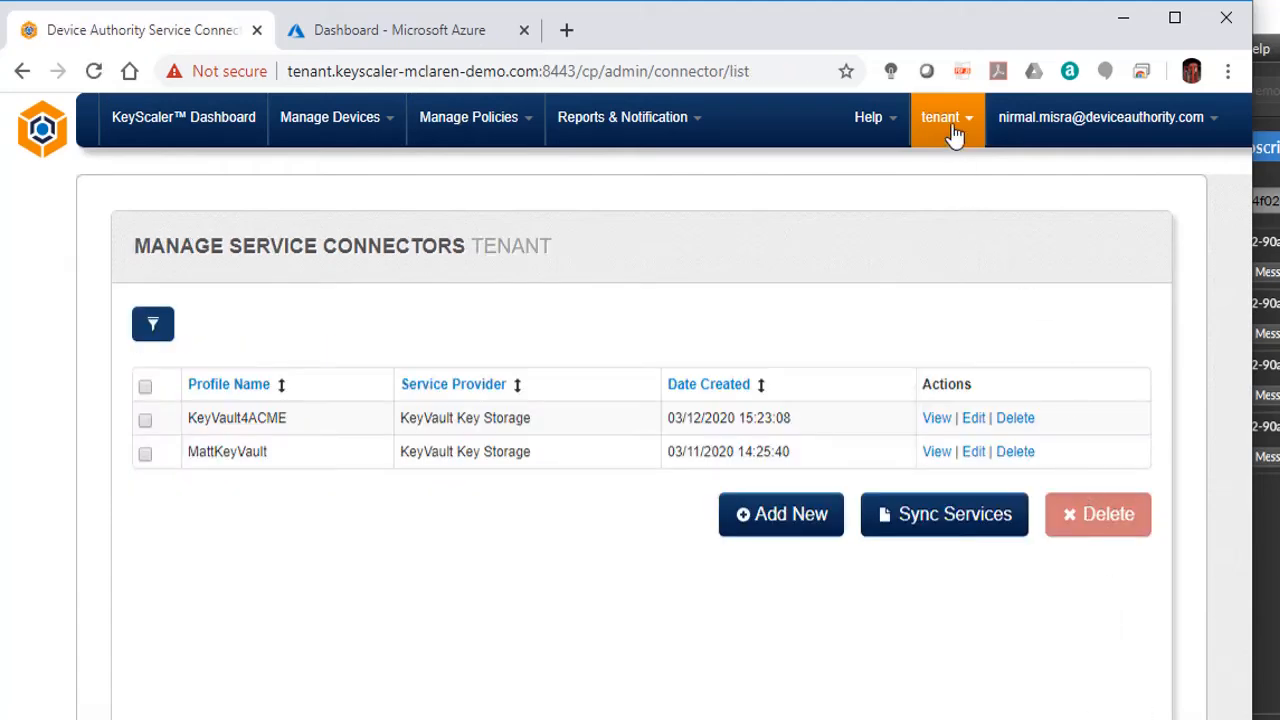
click(953, 128)
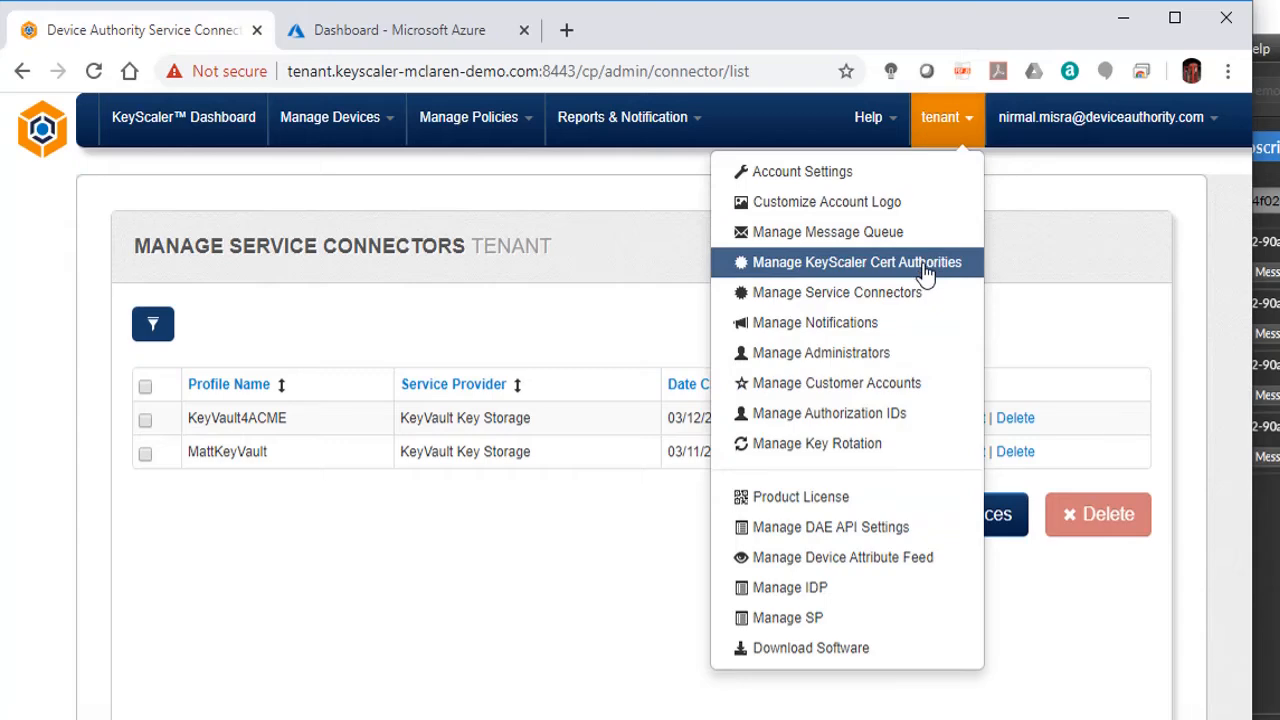
Step: Start a new CA DemoIntCA, unit Eng, at Device Authority, Reading, Berks, United Kingdom
click(926, 273)
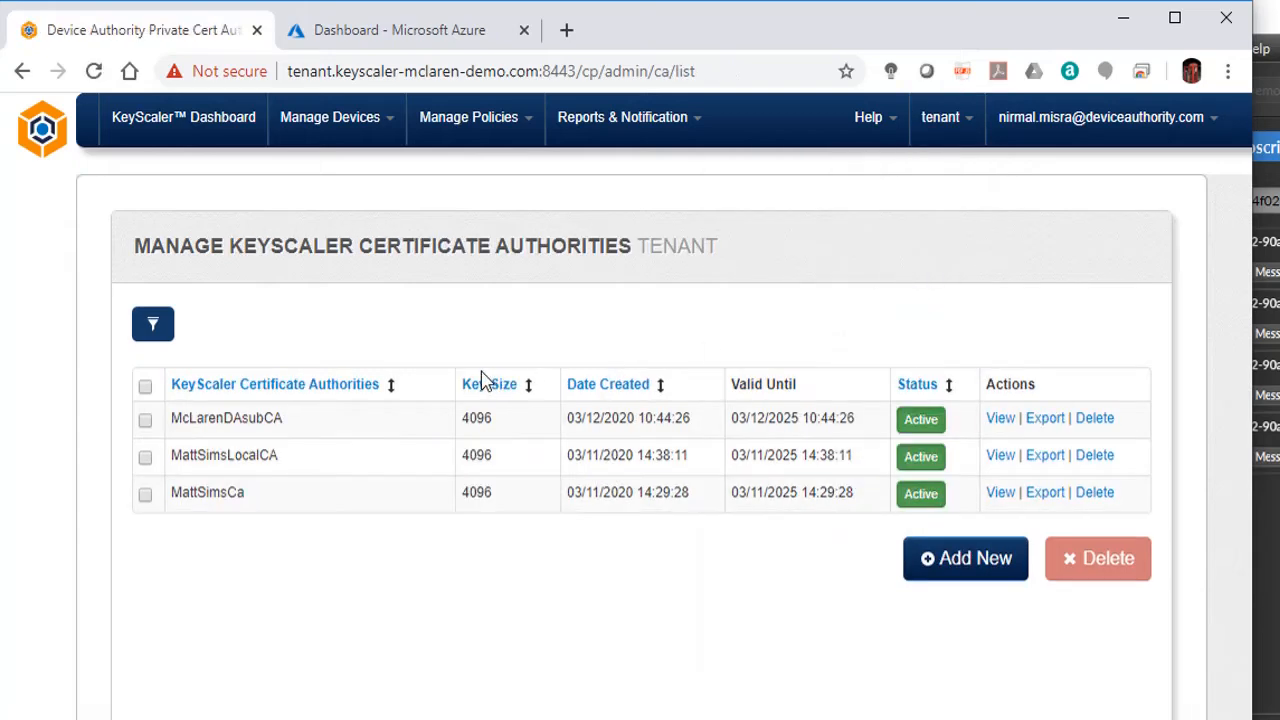
click(962, 565)
click(507, 479)
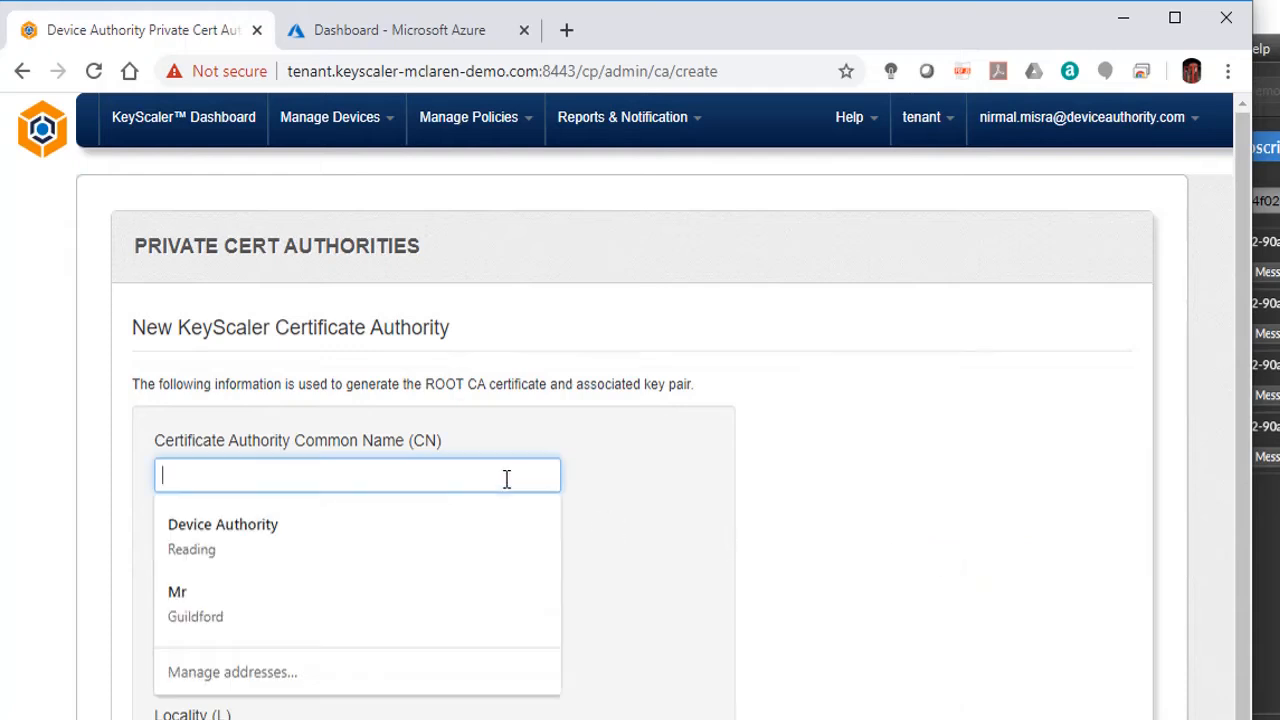
text(De)
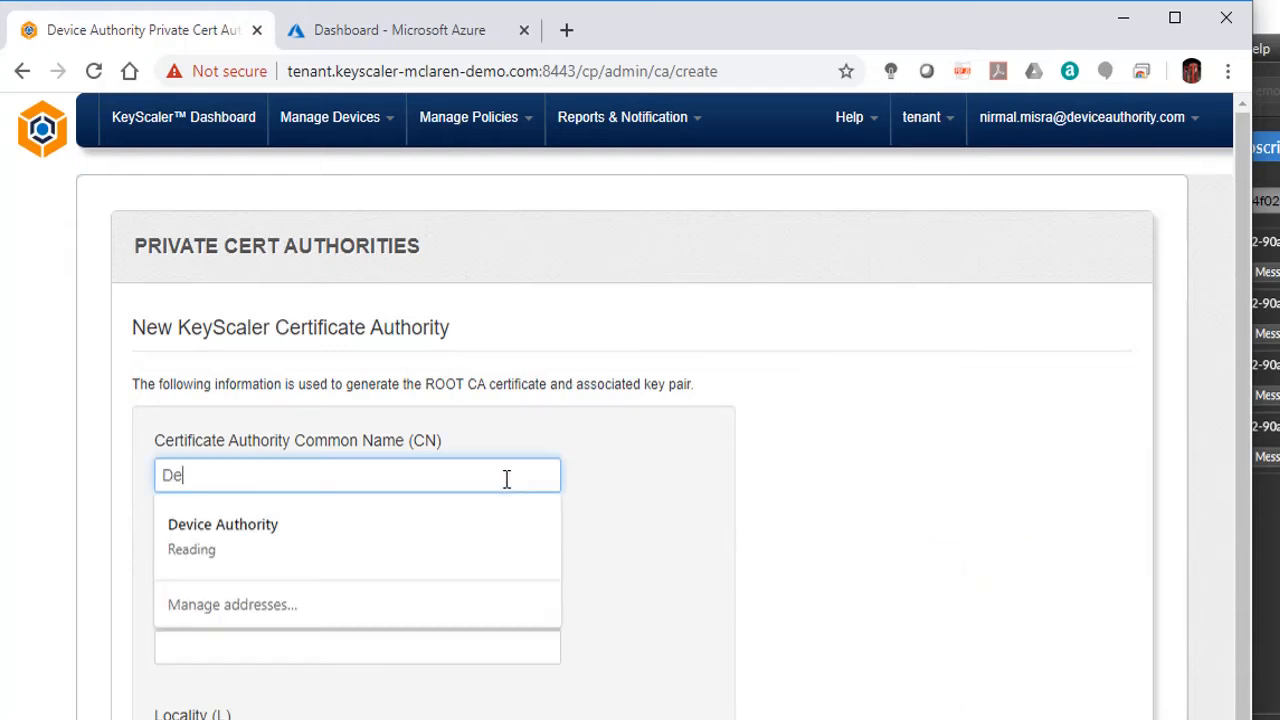
text(mo)
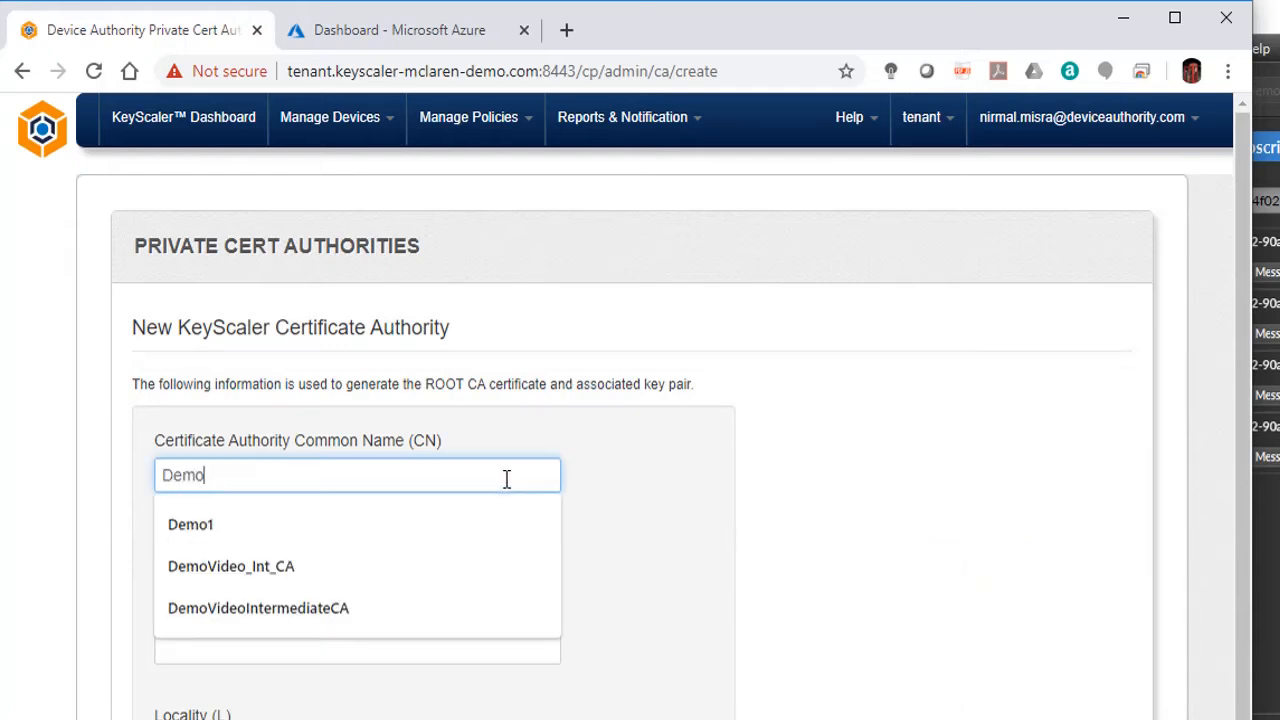
text(1)
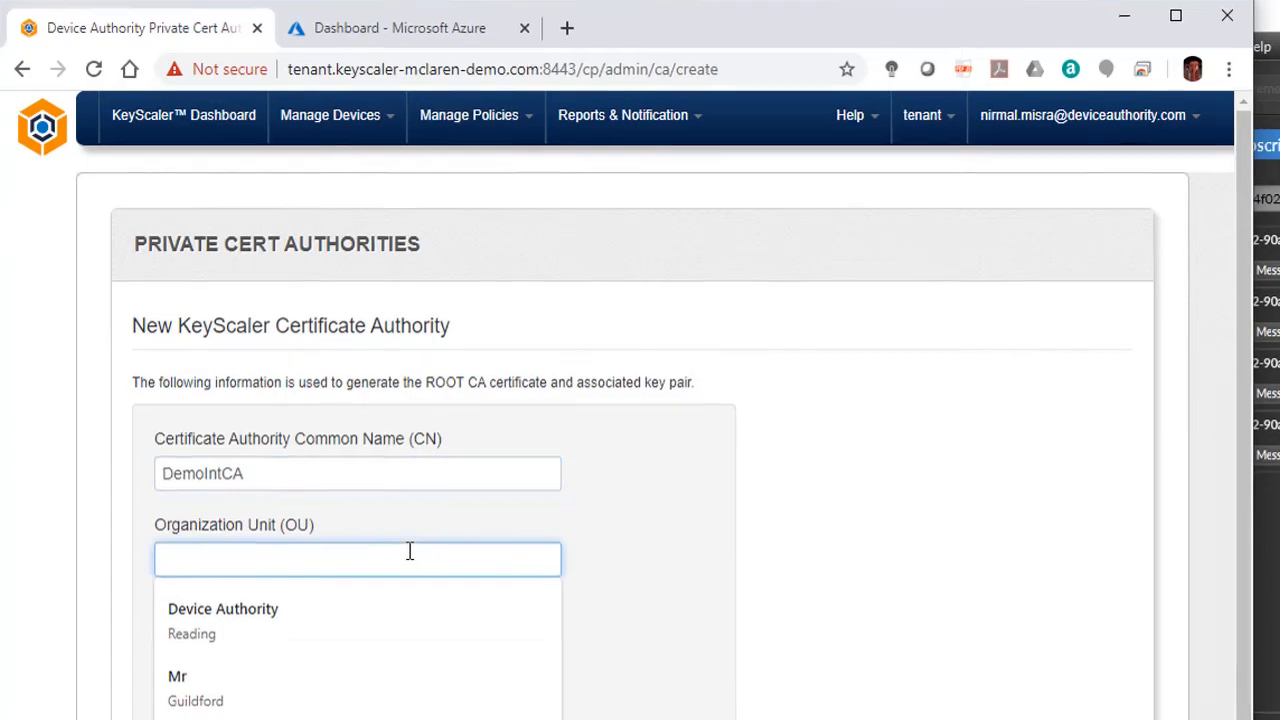
text(Eng)
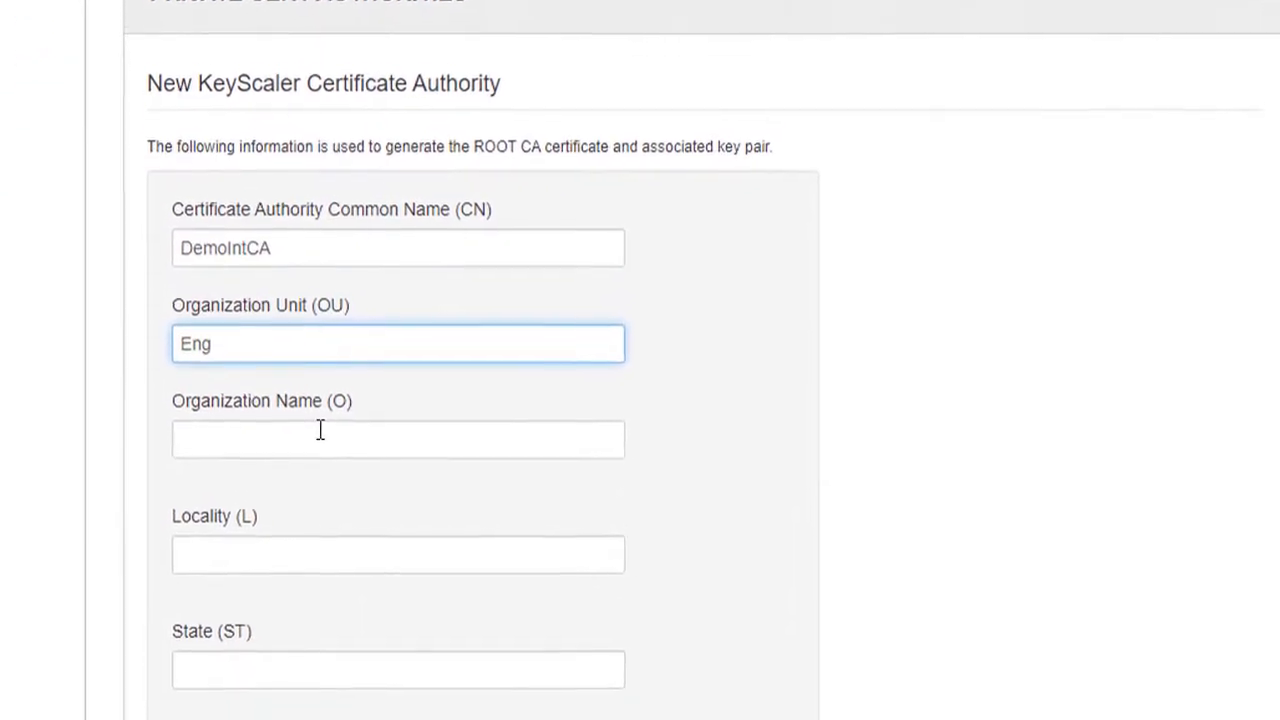
click(224, 592)
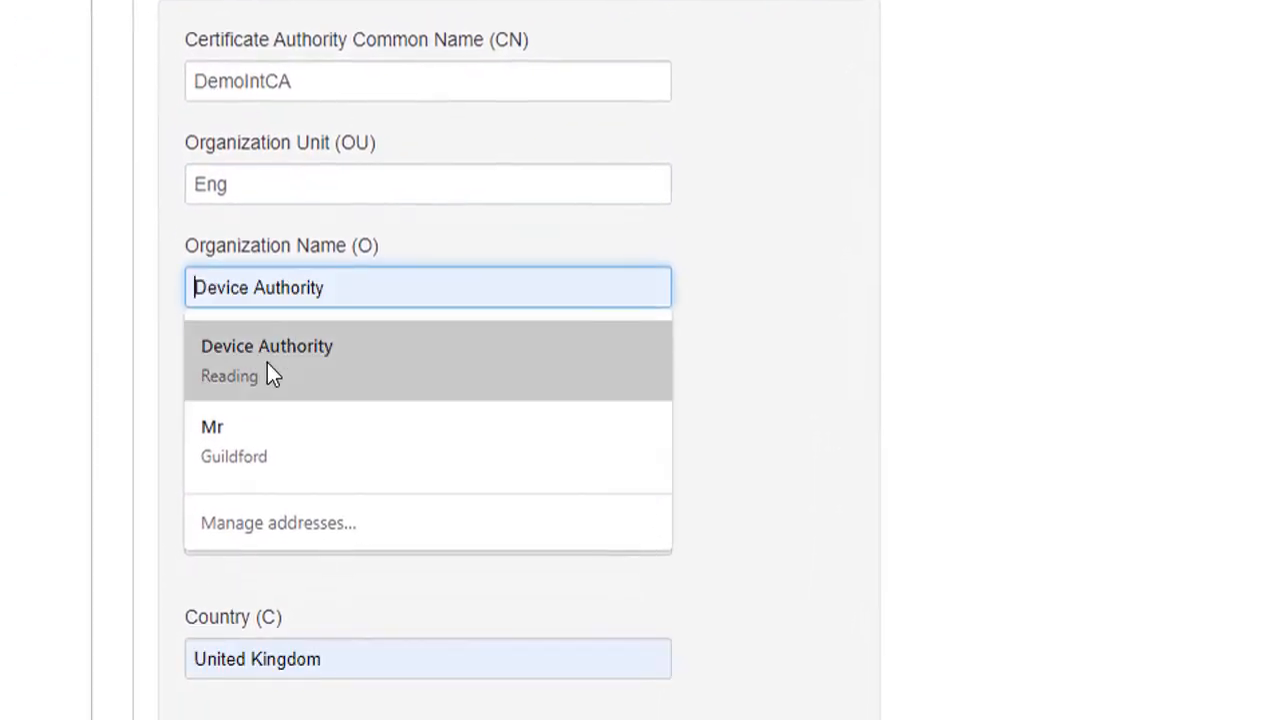
click(264, 398)
click(238, 524)
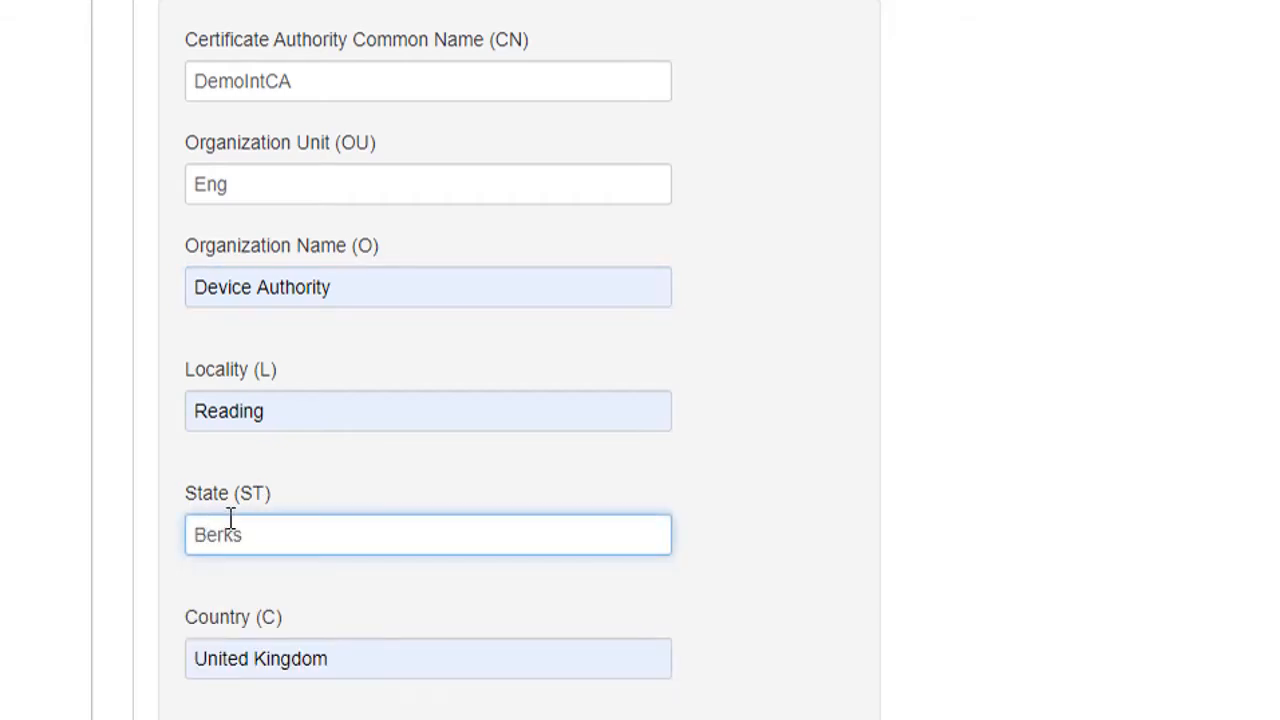
Step: In the advanced options, choose external CA signing and store the CA key in MattKeyVault
scroll(232, 520, down, 6)
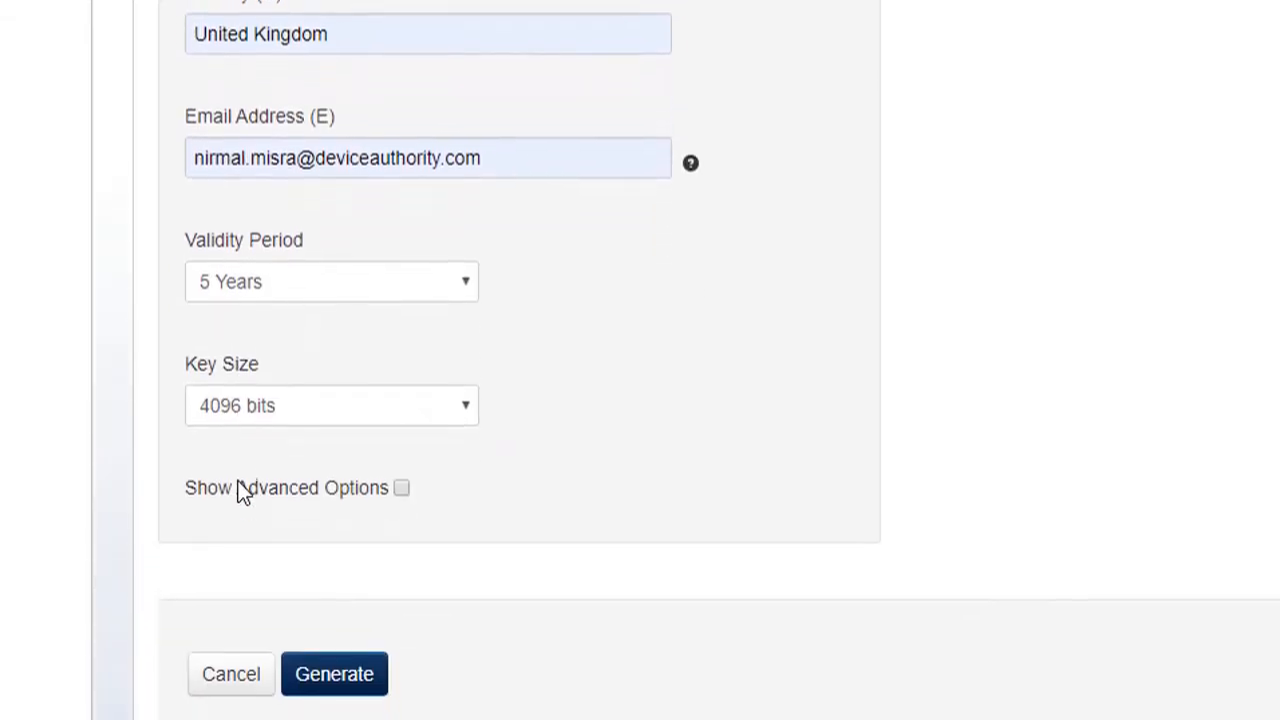
scroll(240, 490, down, 2)
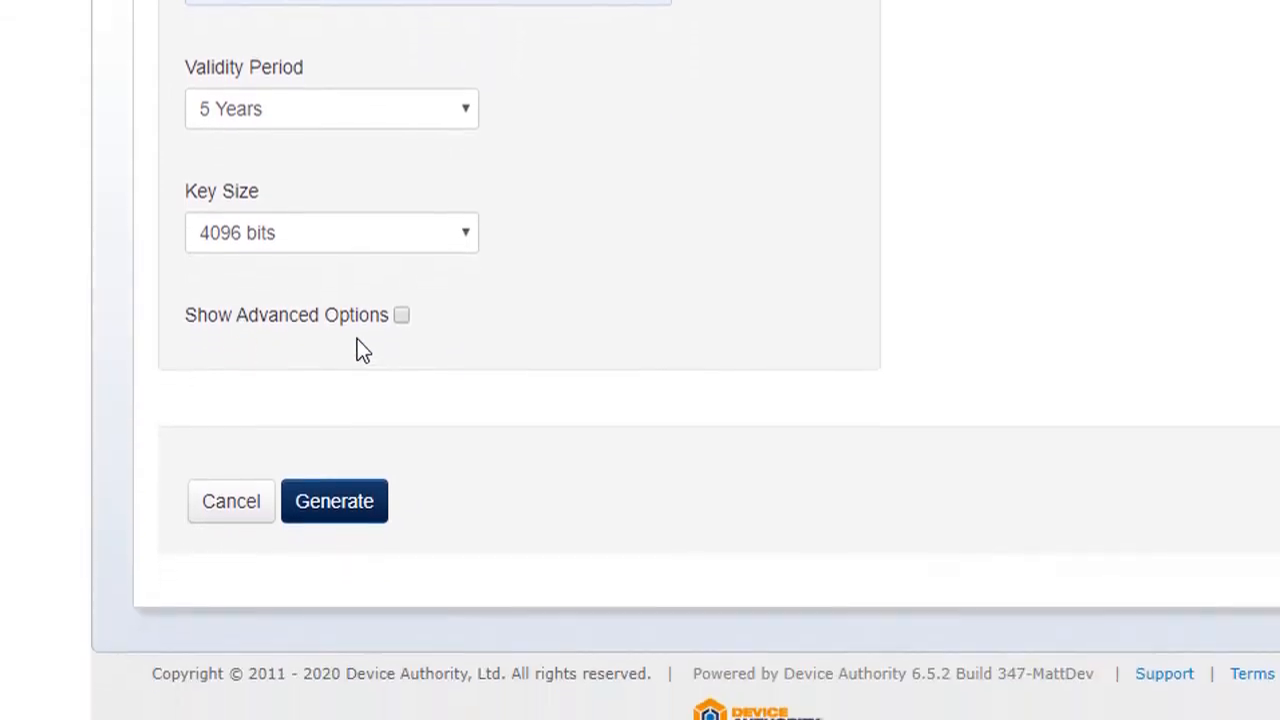
click(401, 298)
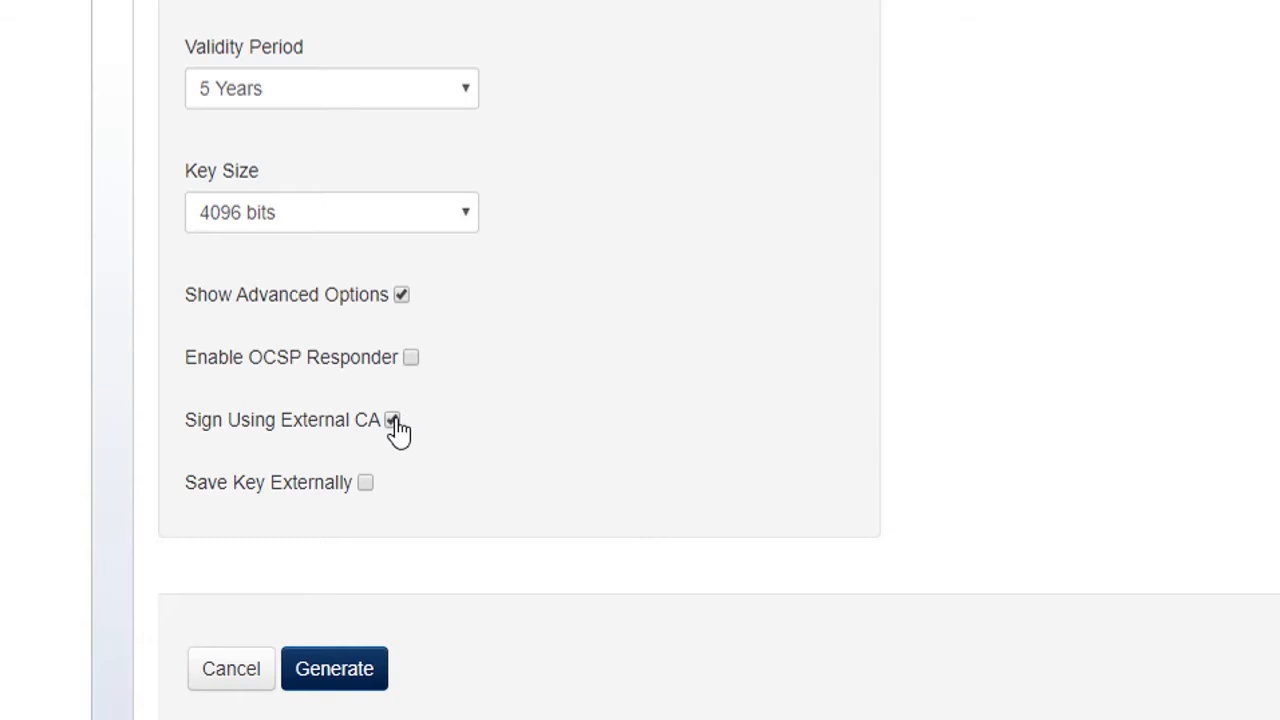
scroll(394, 450, down, 2)
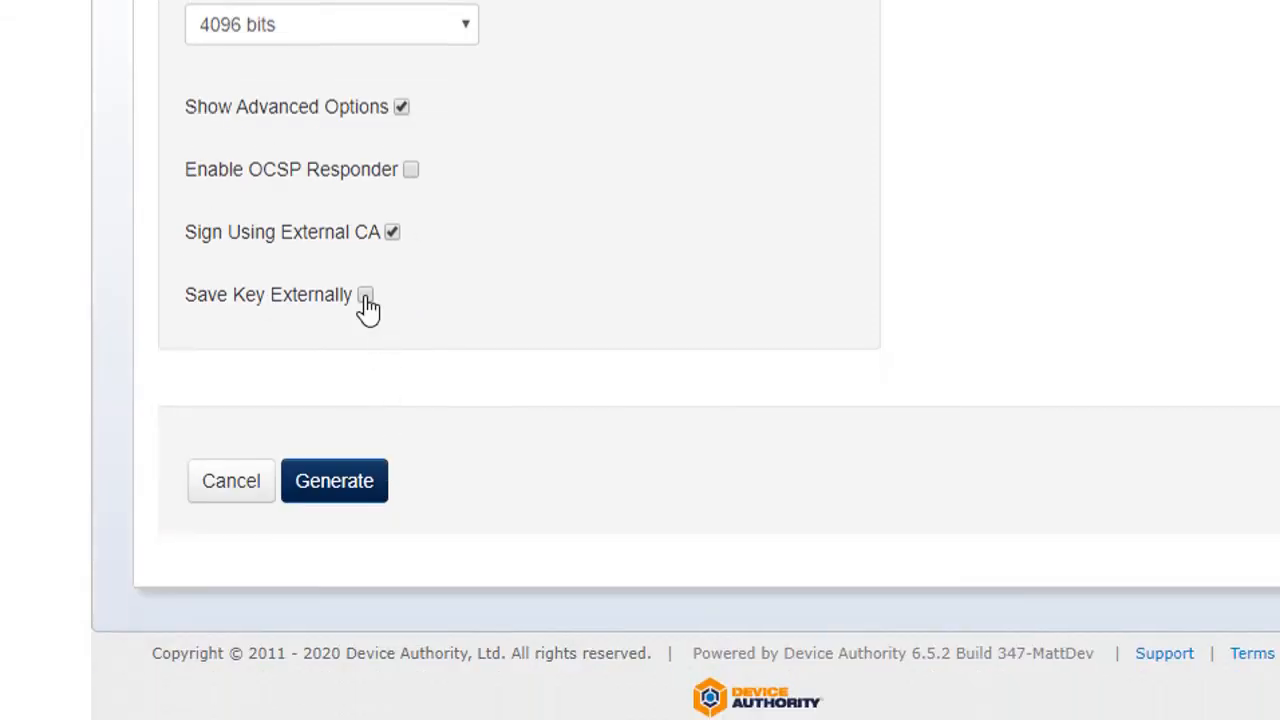
click(366, 297)
click(420, 403)
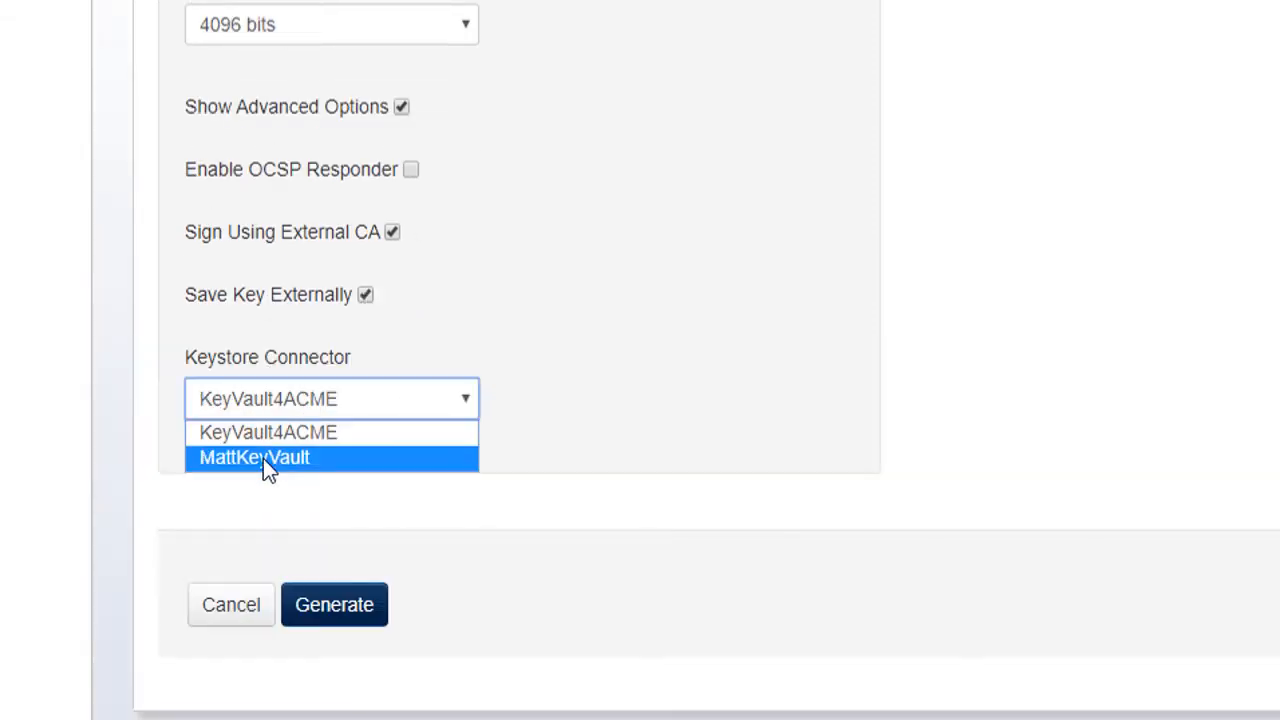
click(263, 458)
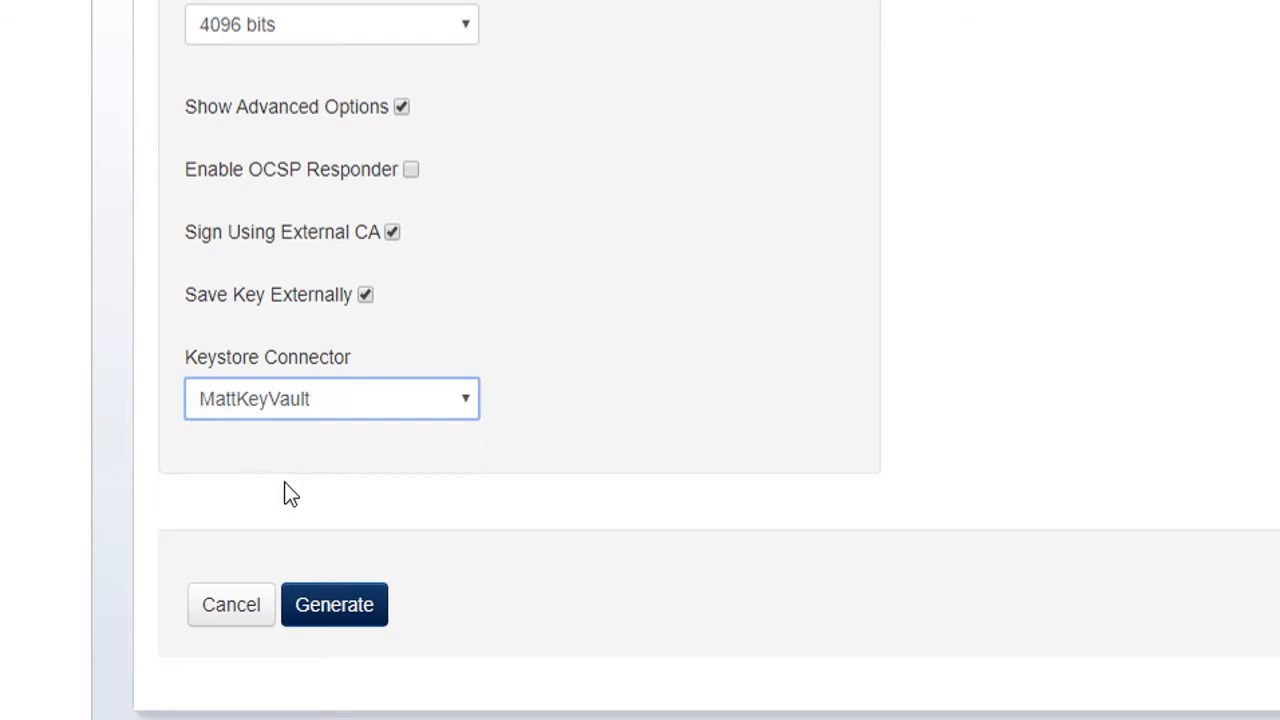
Step: Generate the inactive DemoIntCA authority and view its details, still awaiting a CSR
click(334, 605)
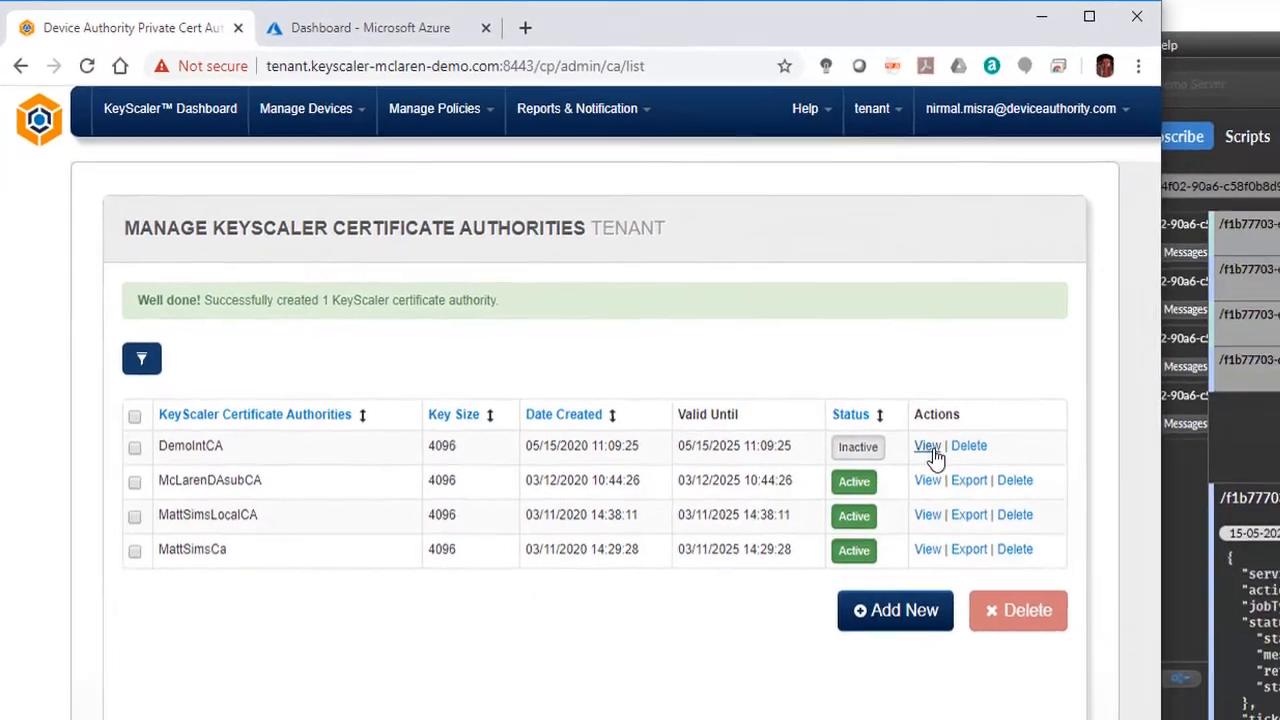
click(1006, 483)
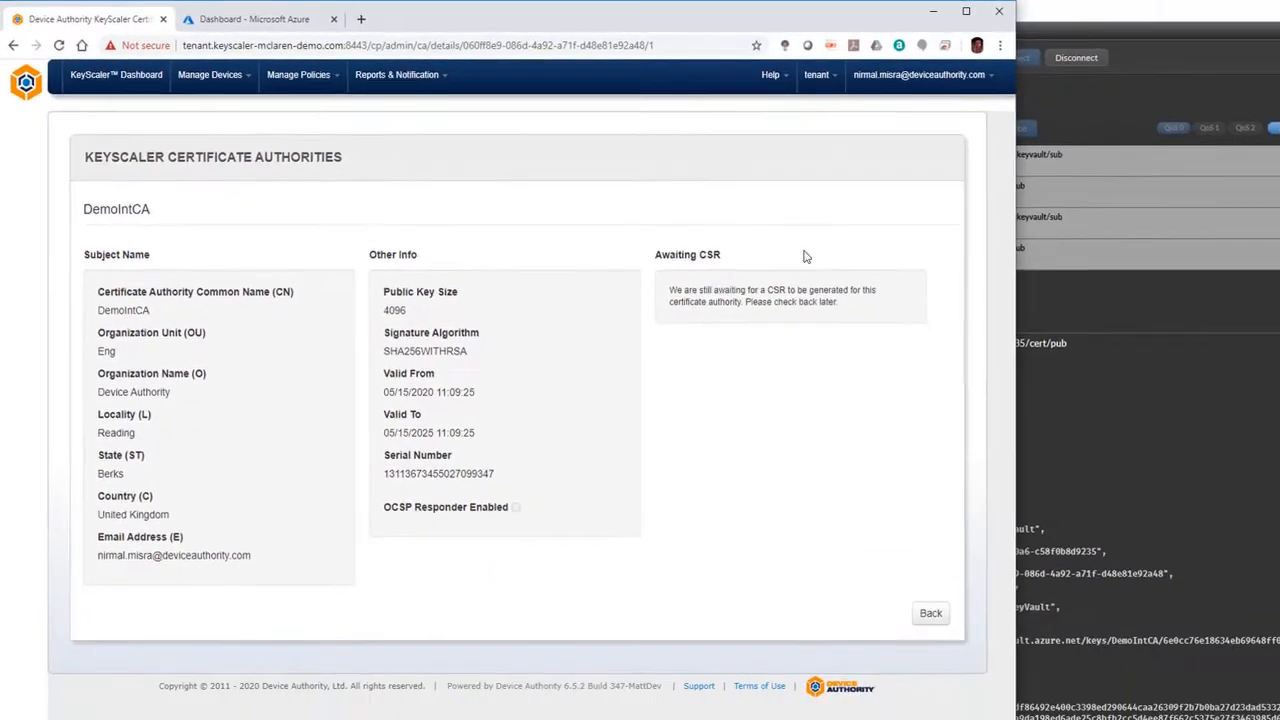
Step: Confirm in MQTT.fx that the key-vault key generation and CSR signing messages report SUCCESS
click(1066, 326)
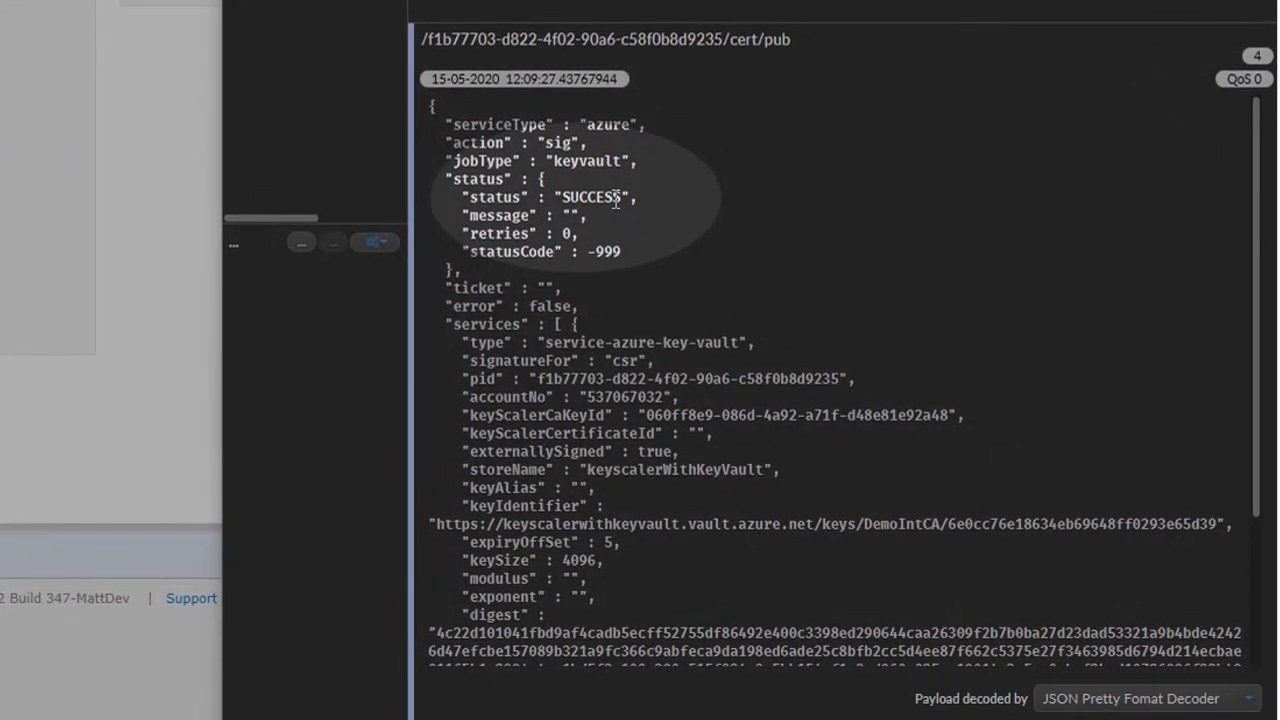
scroll(575, 190, down, 4)
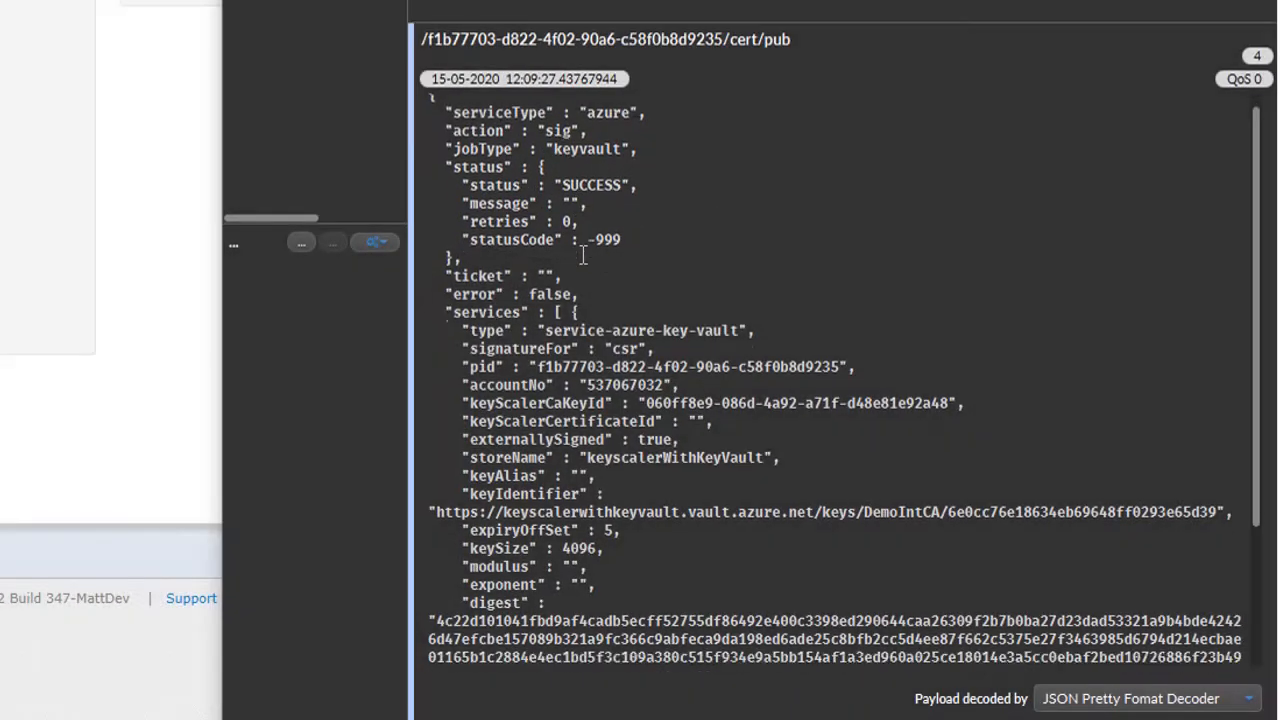
scroll(575, 272, down, 1)
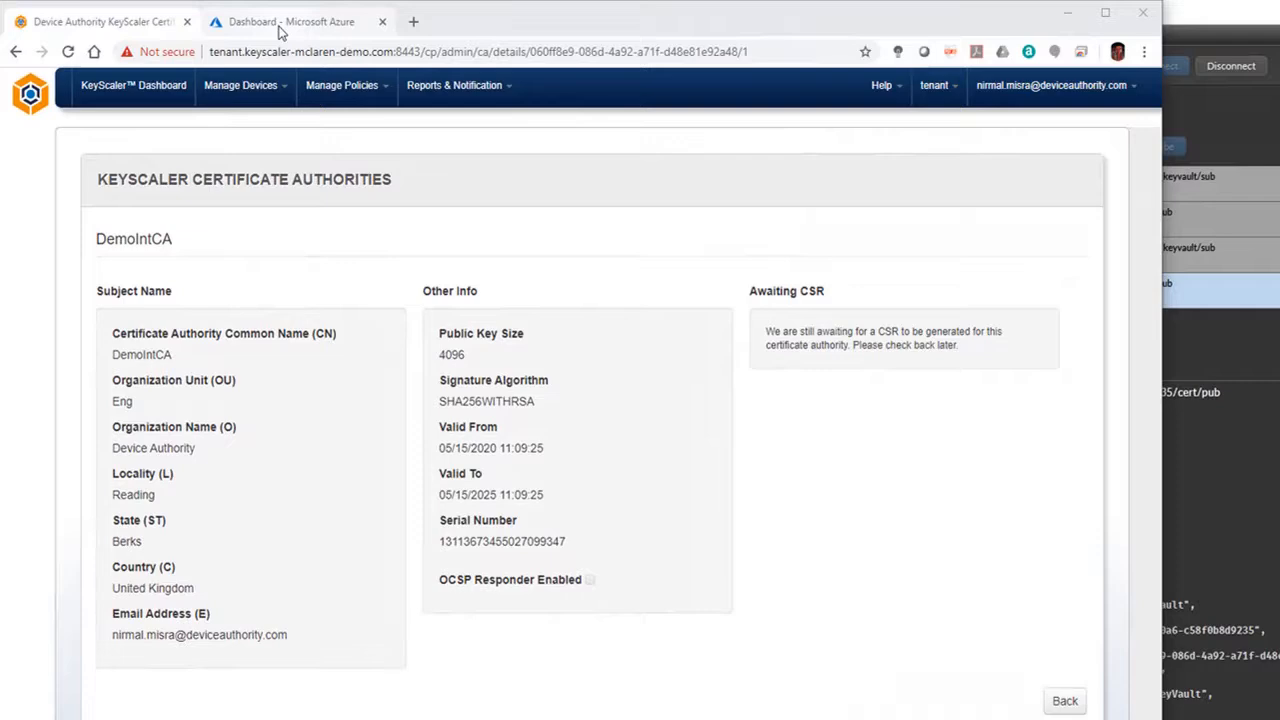
click(270, 10)
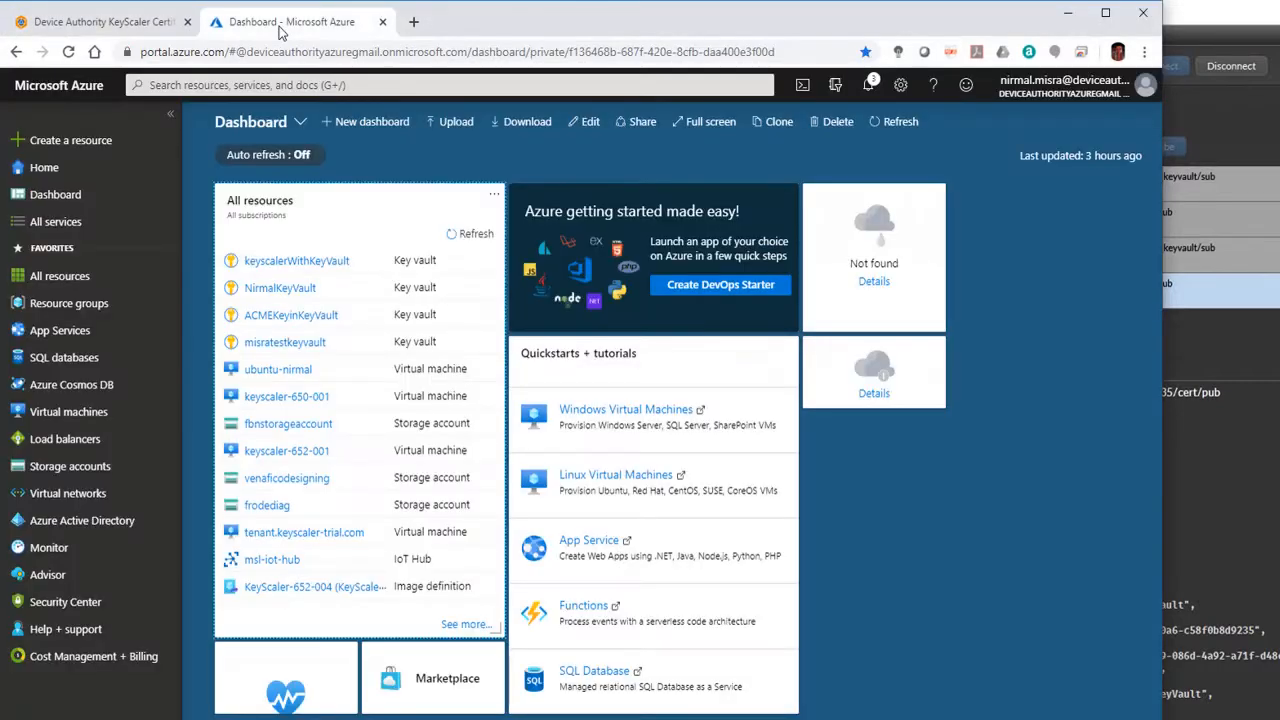
Step: Open DemoIntCA in keyscalerWithKeyVault and check its enabled current version, expiring 5/15/2025
click(300, 261)
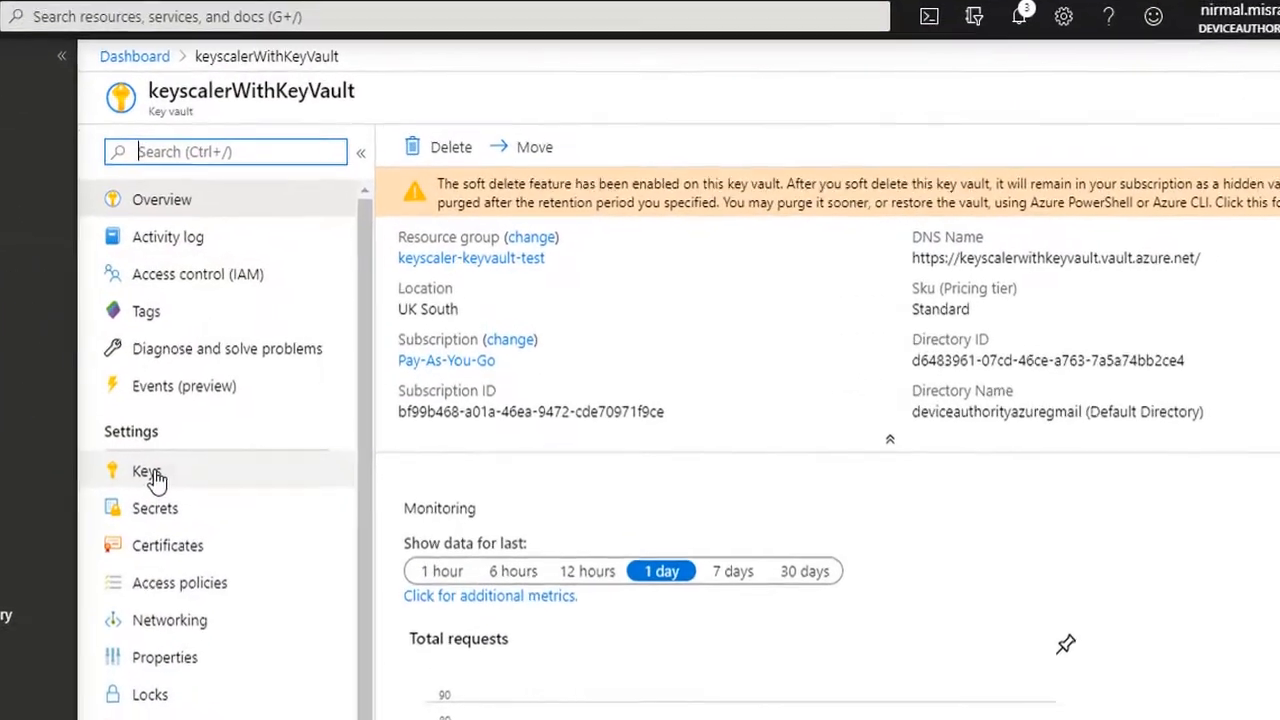
click(200, 434)
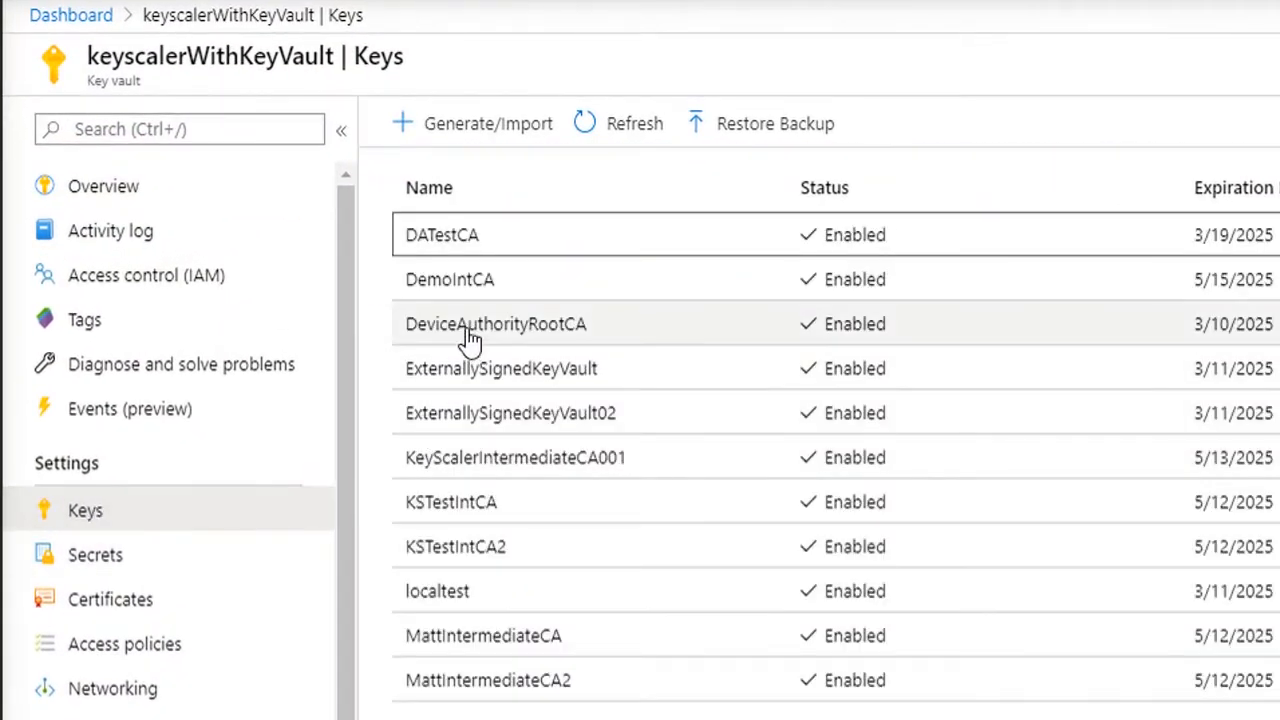
click(455, 285)
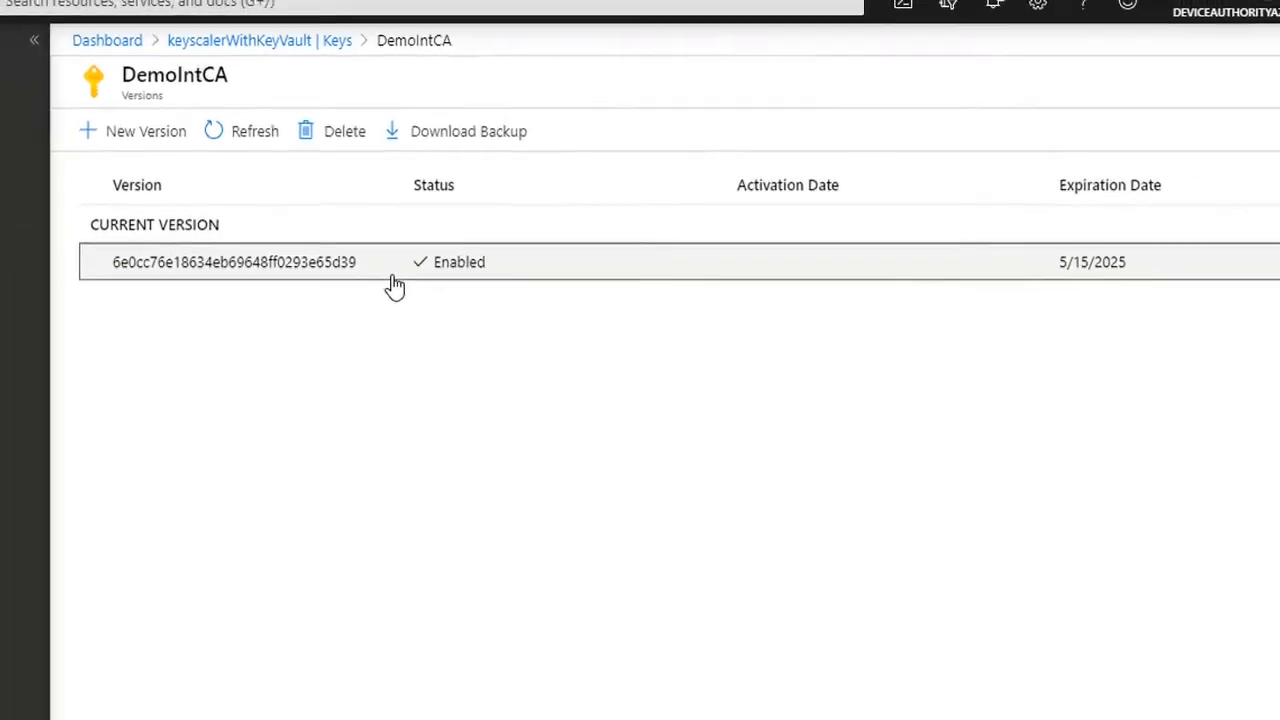
click(399, 287)
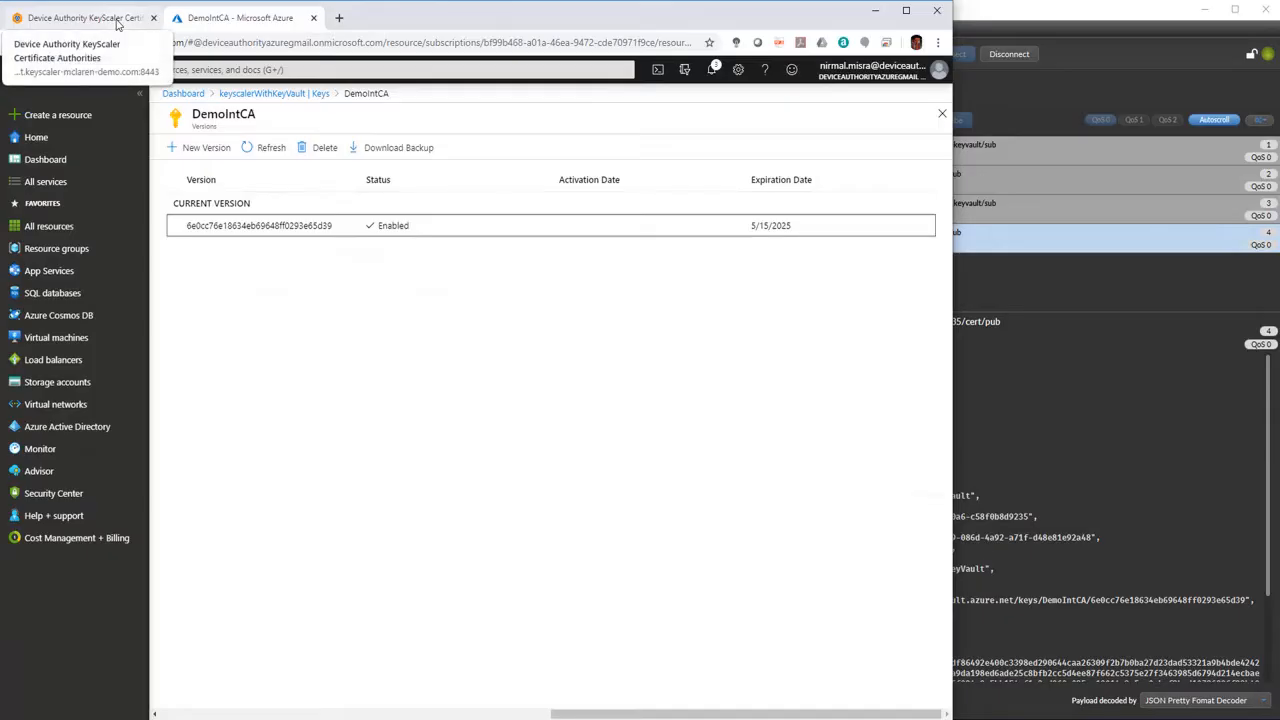
Step: Copy DemoIntCA's certificate request text from KeyScaler and bring up the empty Intermediate_CA.csr
click(116, 22)
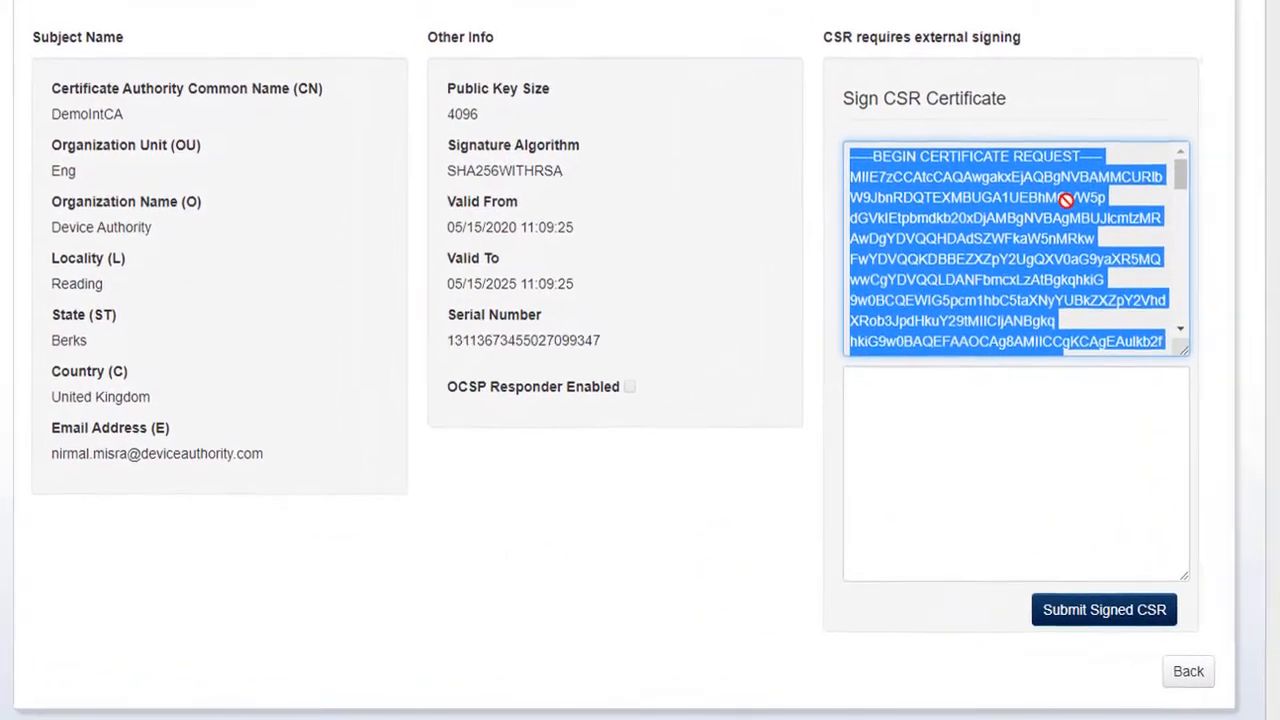
right_click(982, 221)
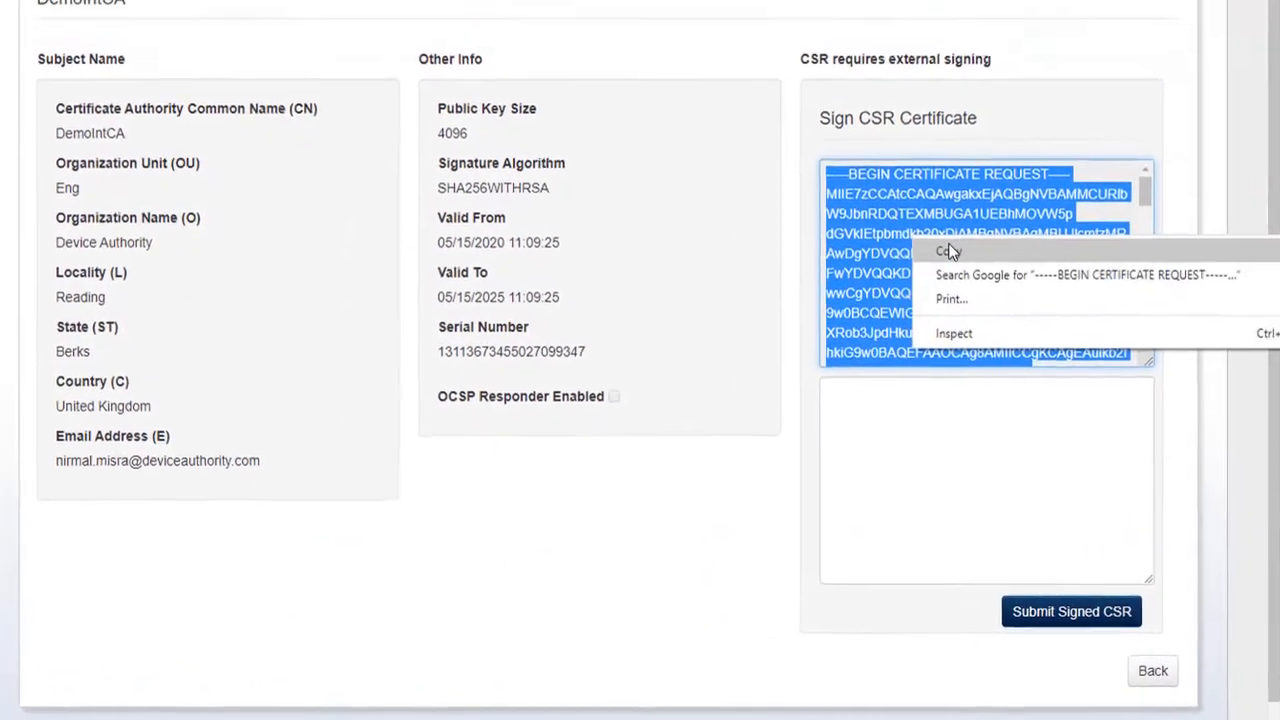
click(949, 252)
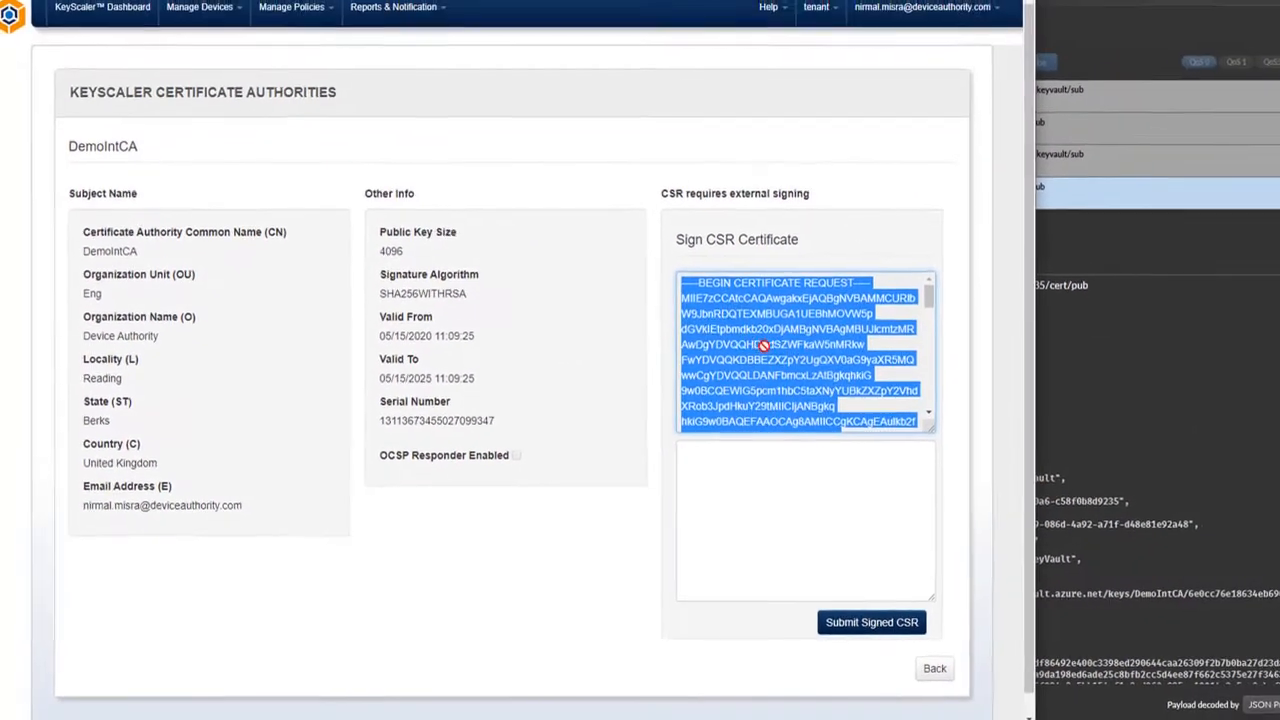
click(450, 718)
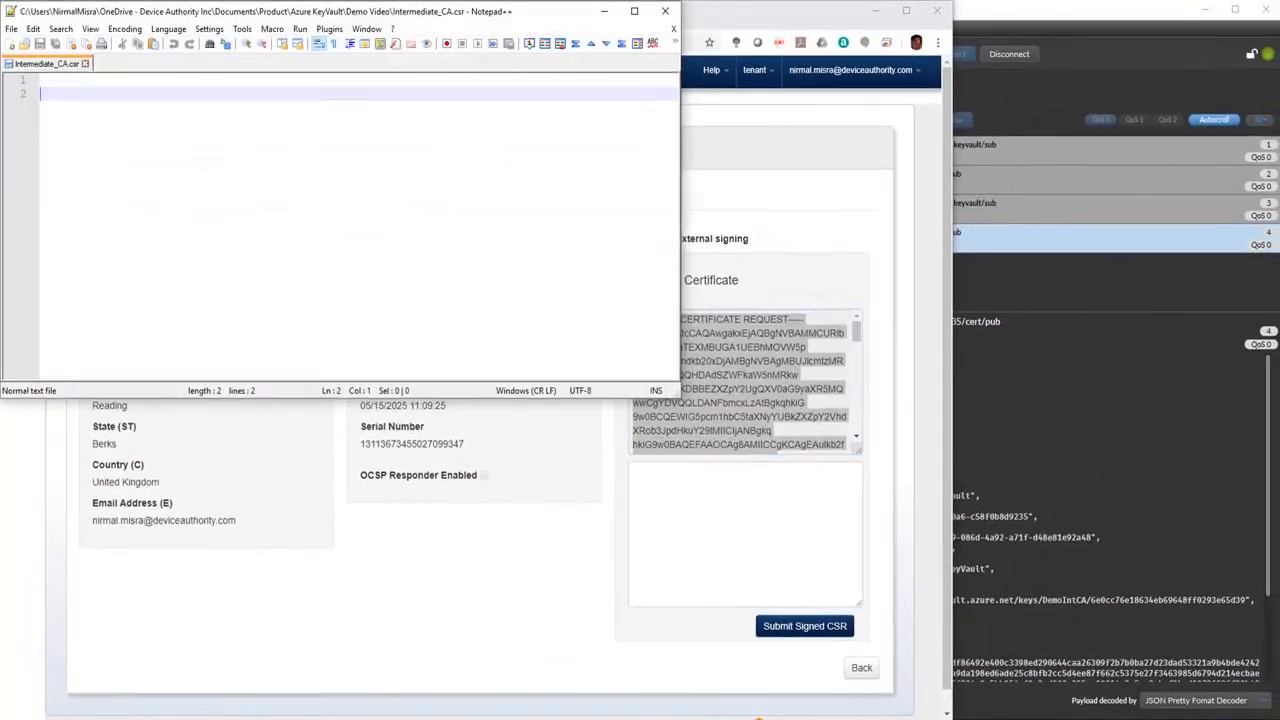
Step: Paste the 31-line DemoIntCA certificate request into Intermediate_CA.csr
right_click(248, 101)
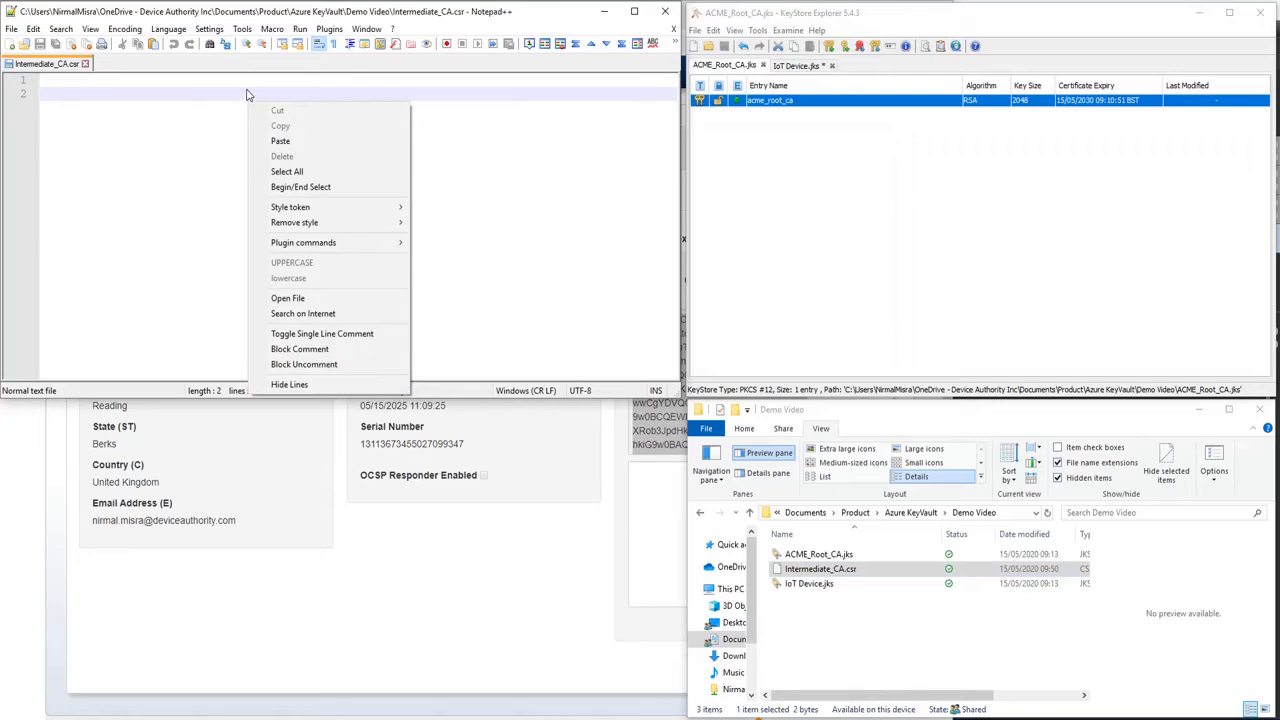
click(248, 84)
right_click(248, 84)
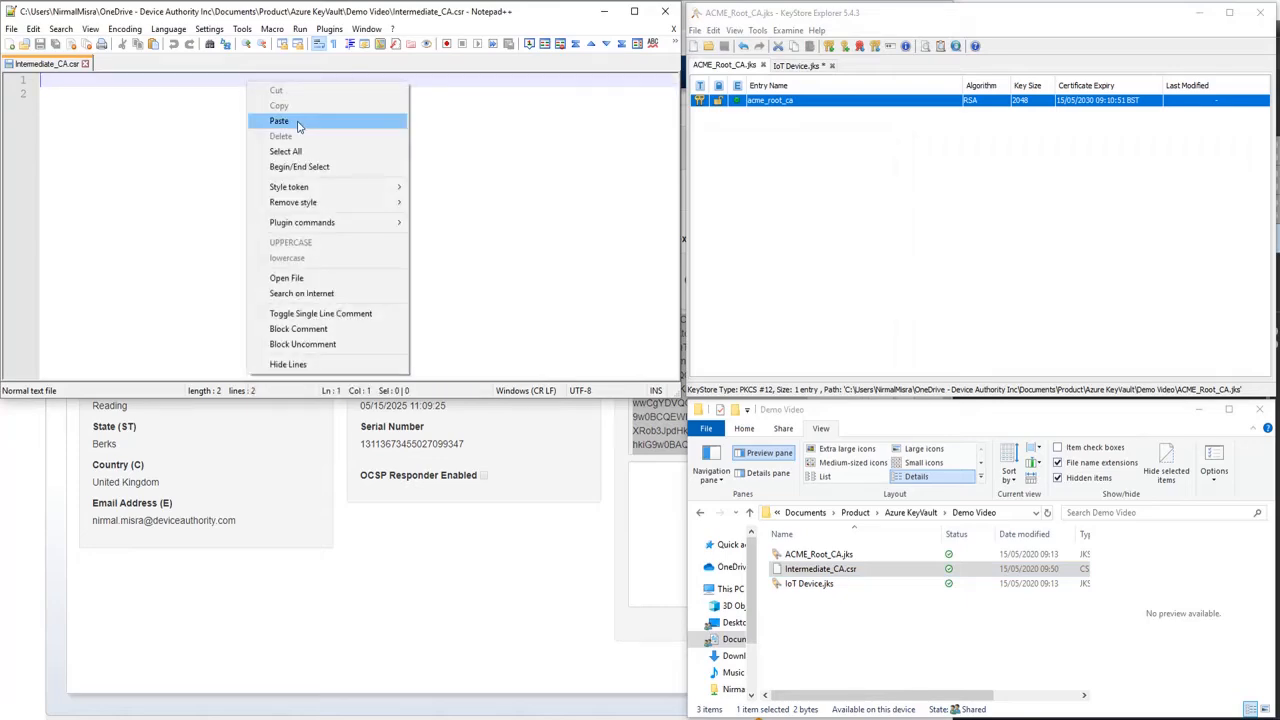
click(279, 121)
scroll(226, 140, up, 3)
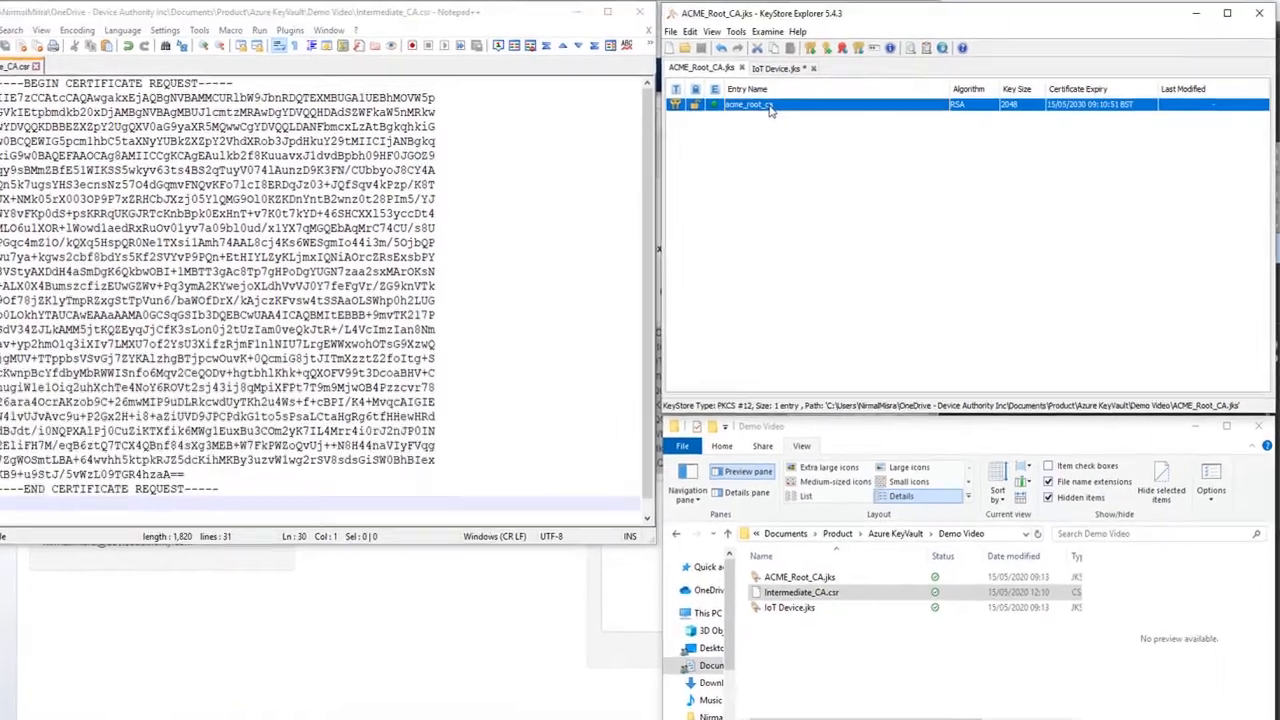
Step: Load Intermediate_CA.csr for signing with the acme_root_ca entry
right_click(789, 101)
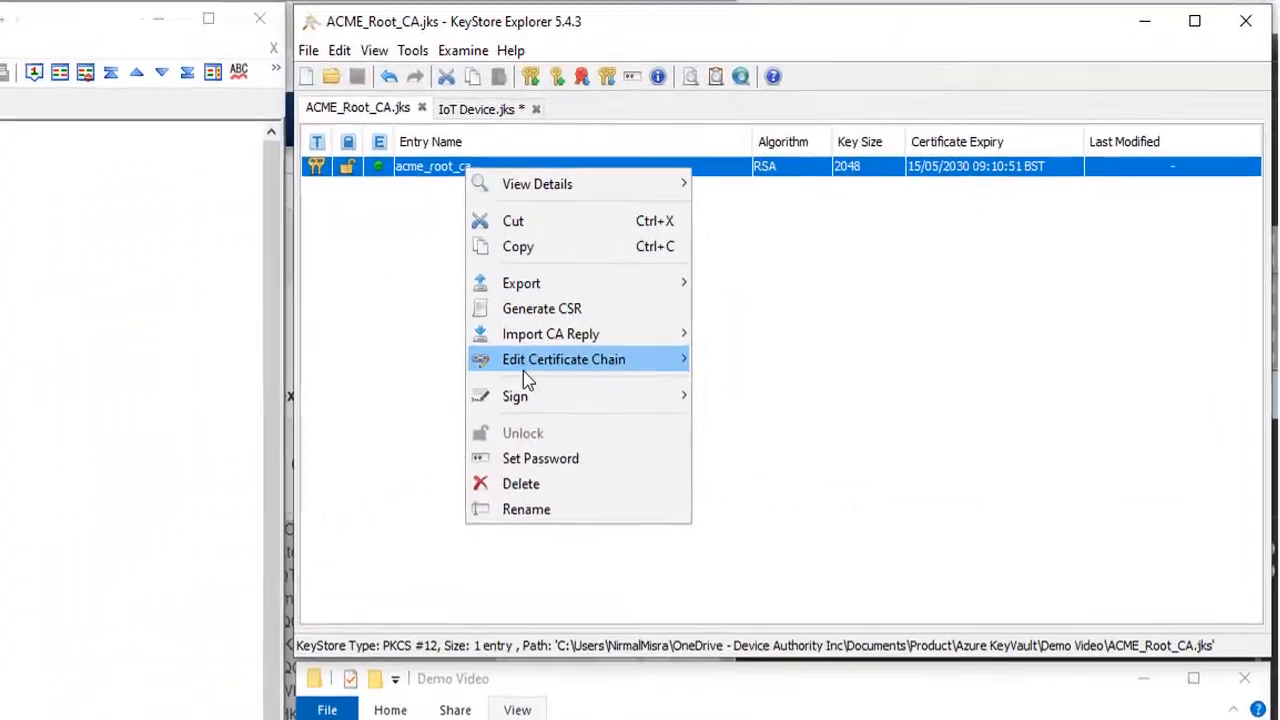
mouse_move(630, 328)
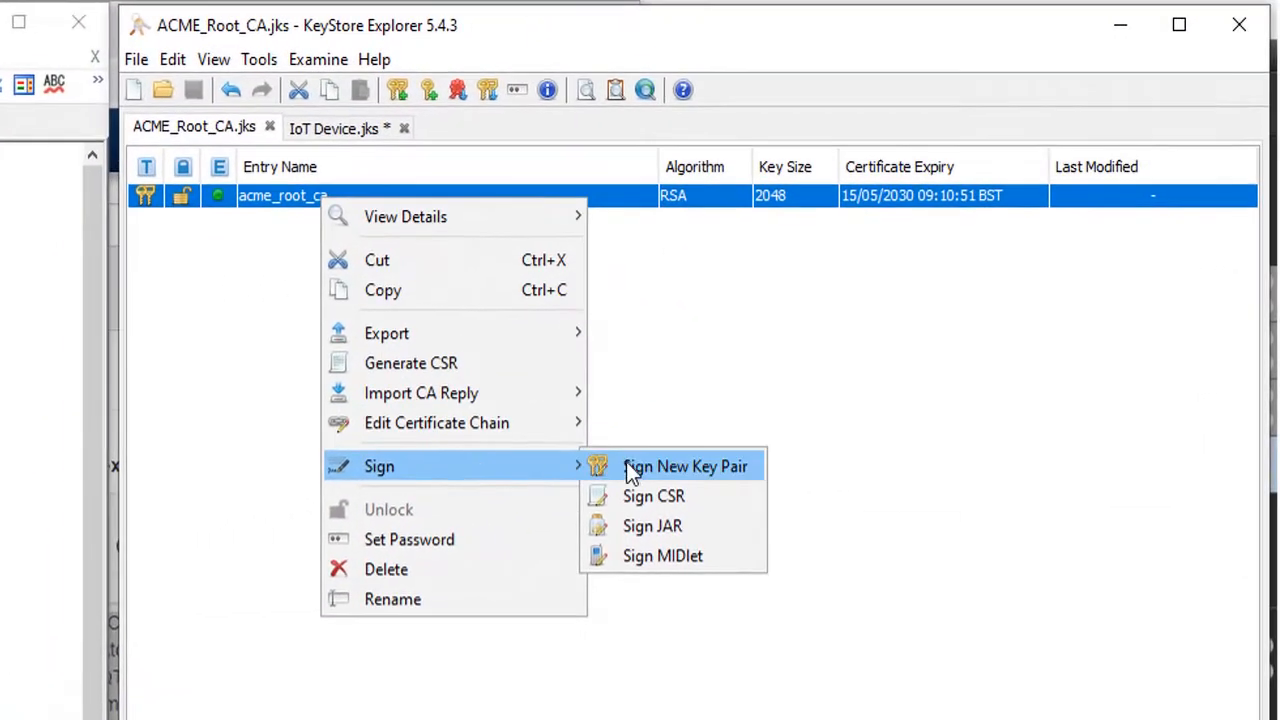
click(654, 497)
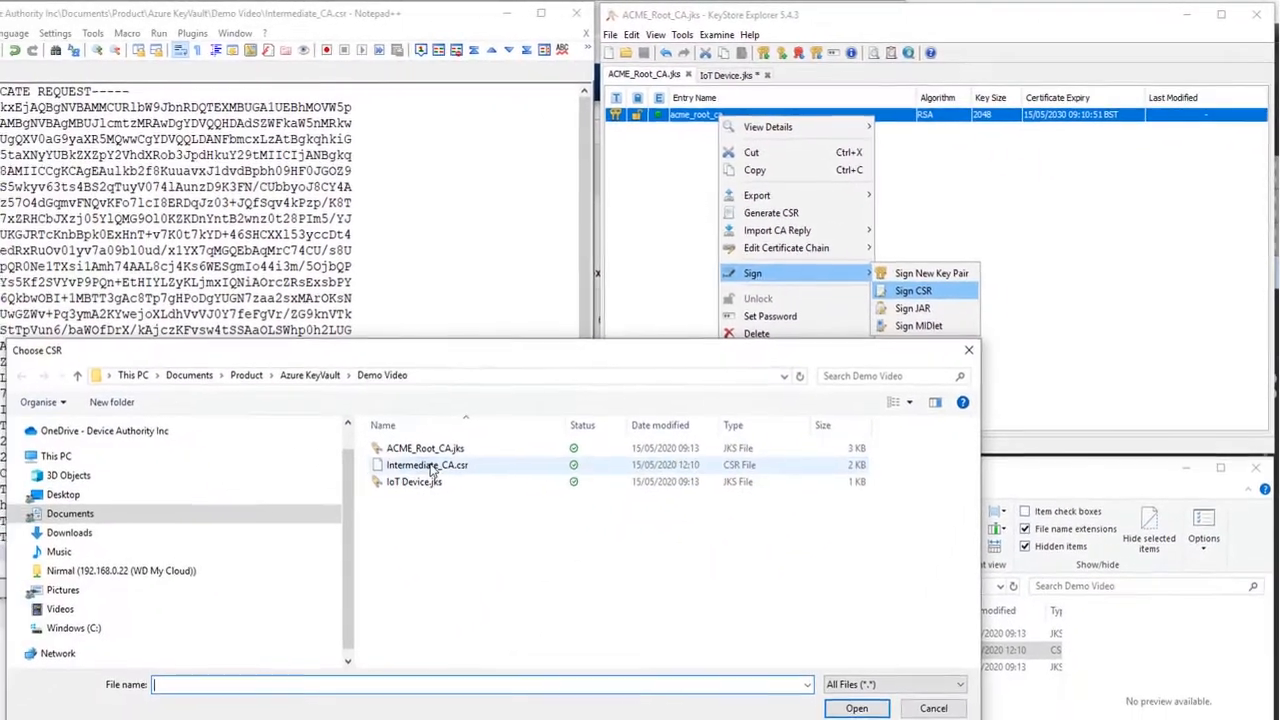
click(190, 622)
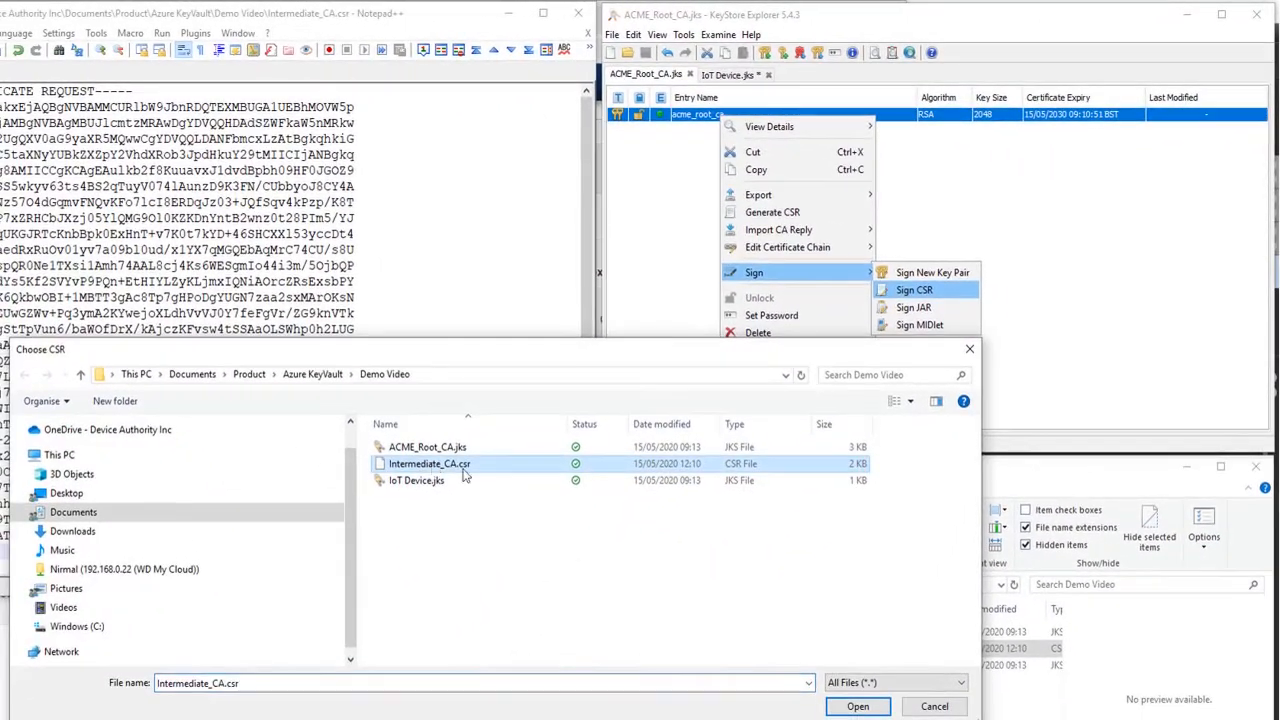
click(857, 707)
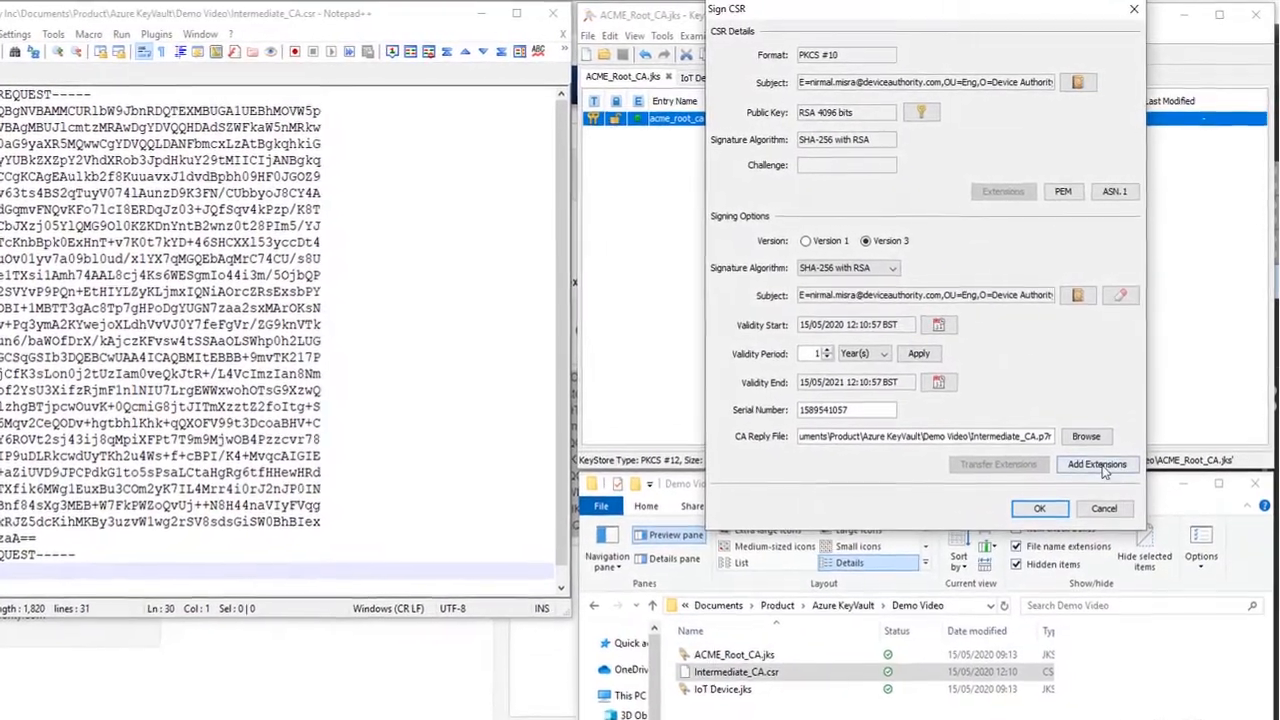
Step: Apply the CA extension template, drop Authority Key Identifier and Key Usage, and sign
click(1100, 466)
click(851, 323)
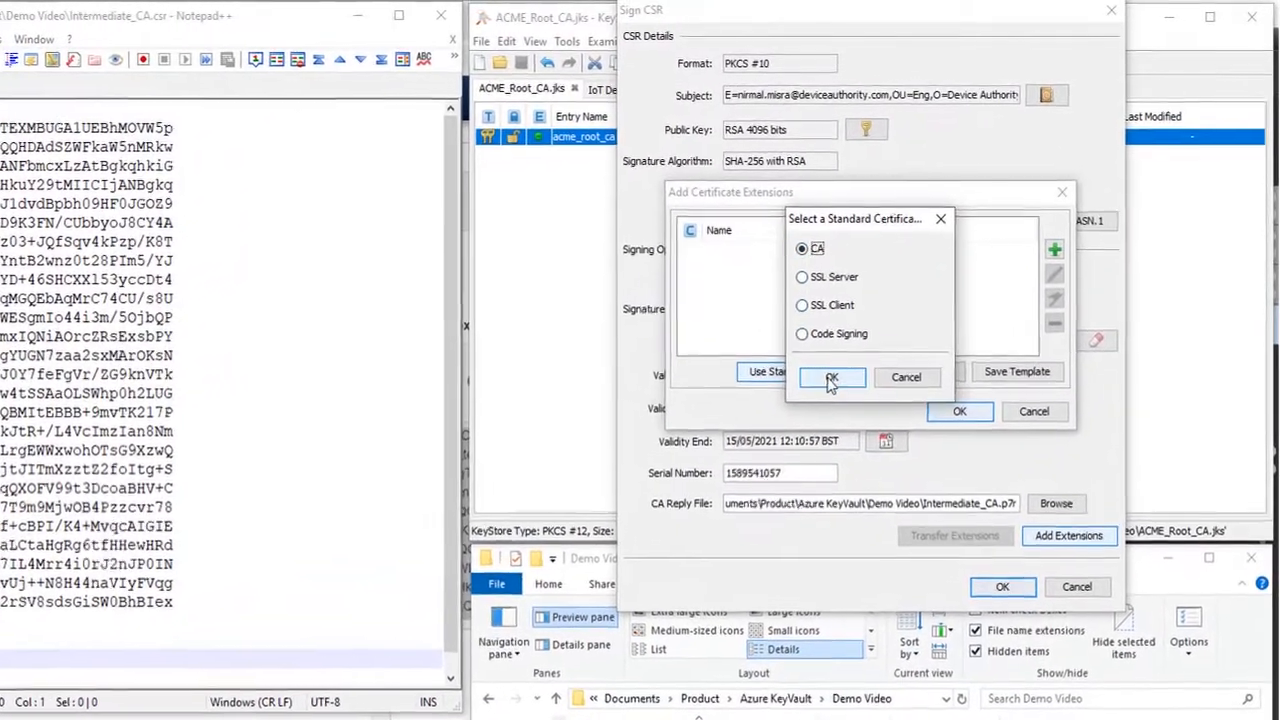
click(831, 381)
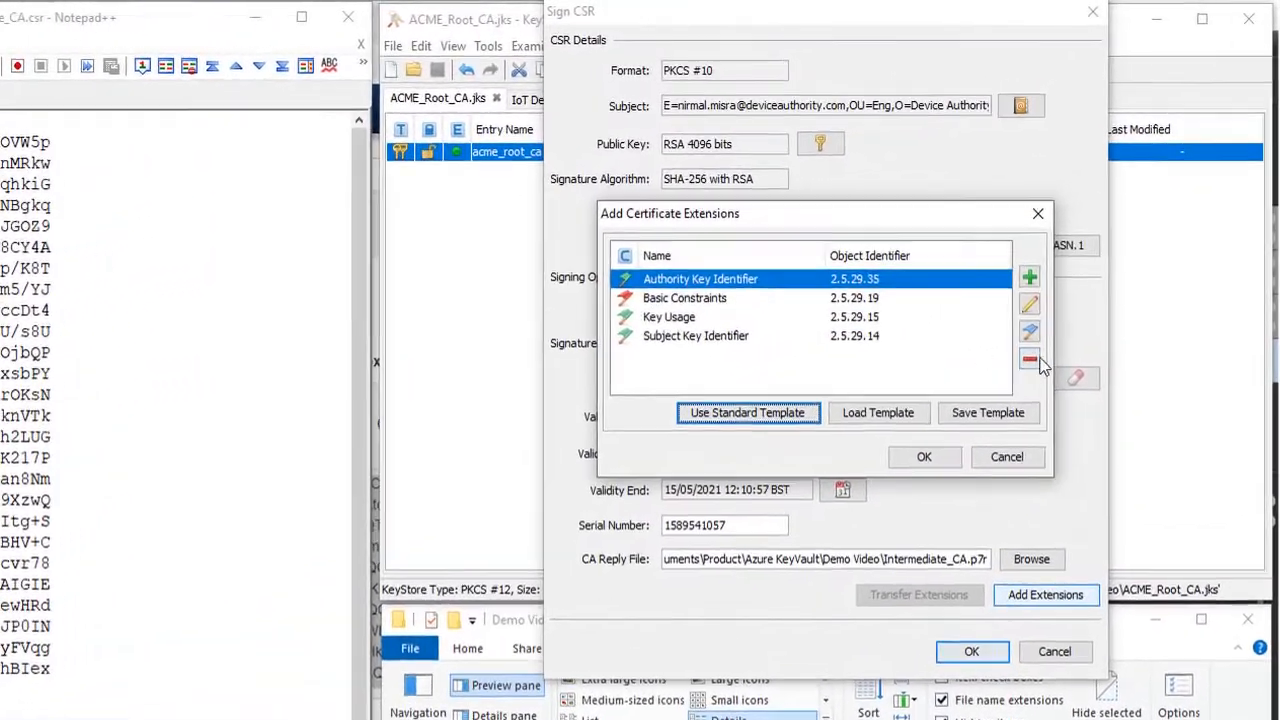
click(1030, 359)
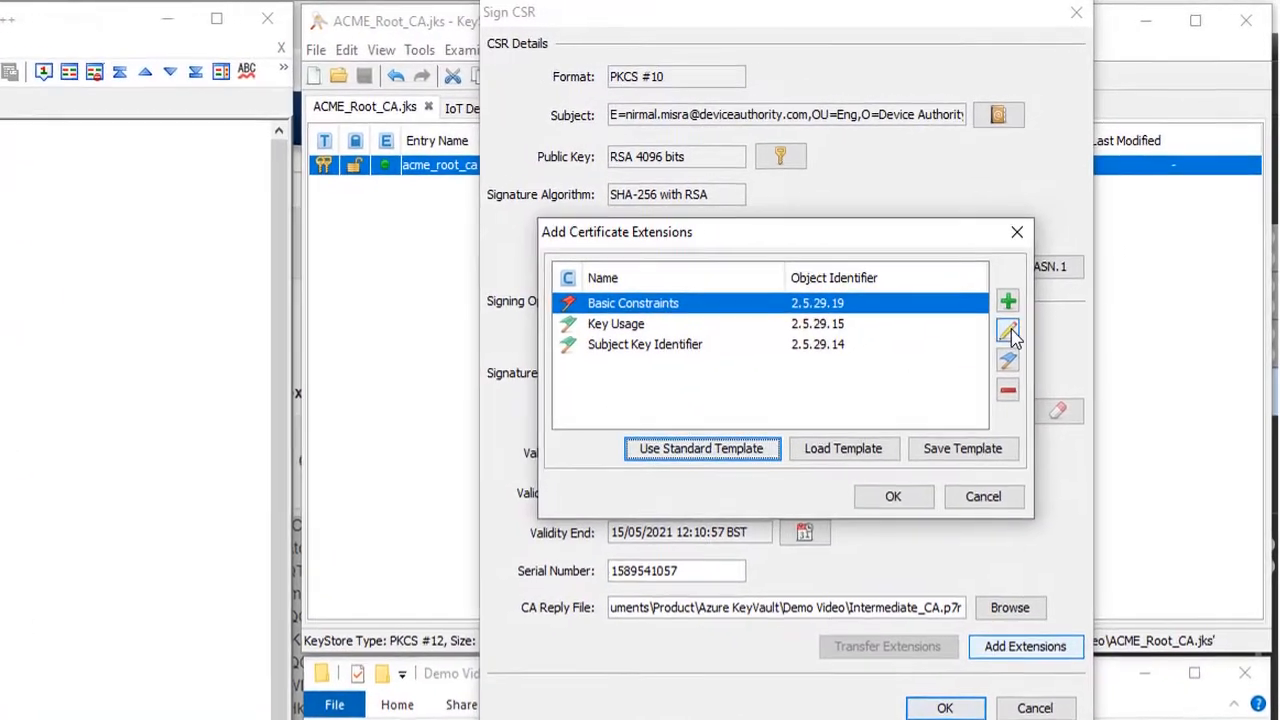
click(1008, 332)
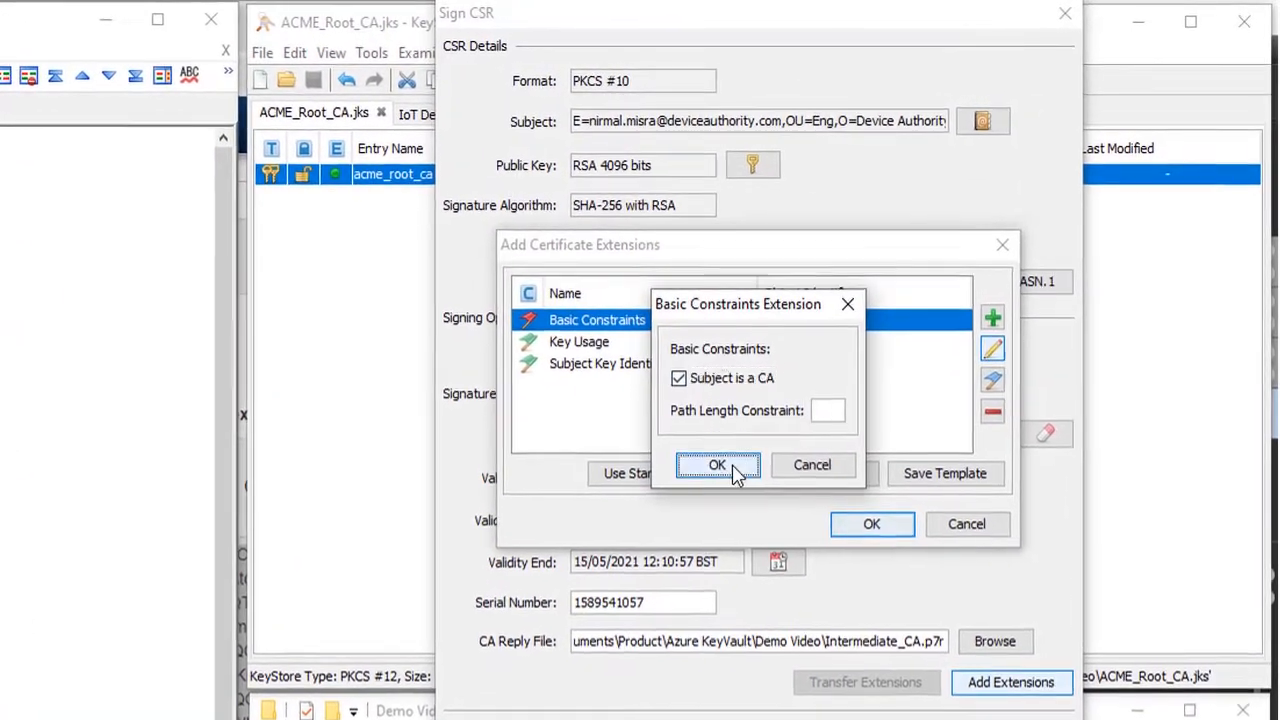
click(718, 466)
click(600, 342)
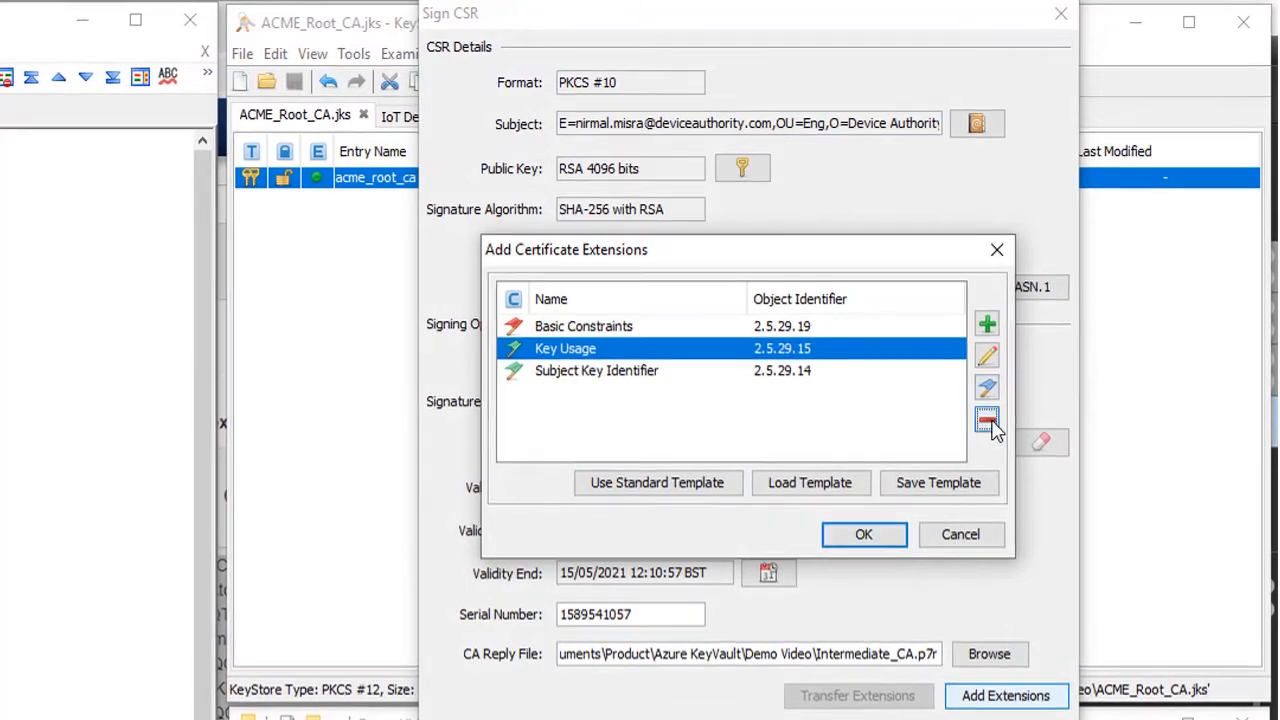
click(987, 421)
click(864, 536)
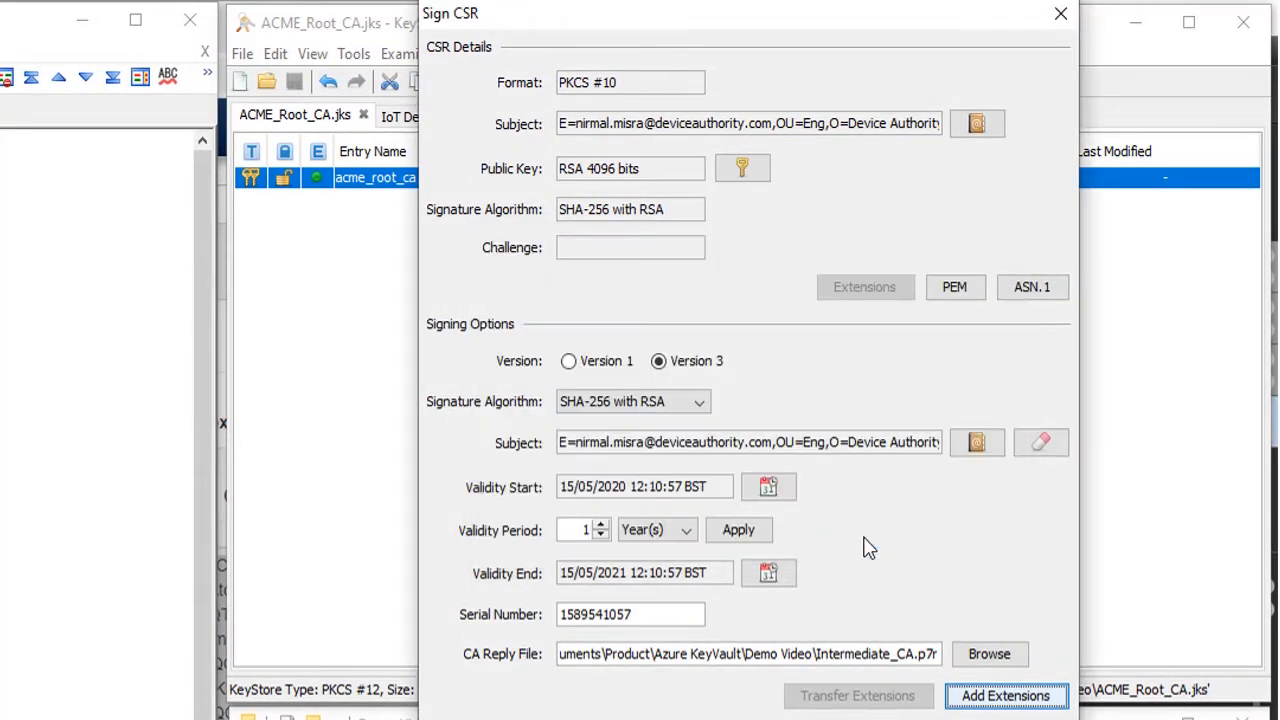
click(947, 719)
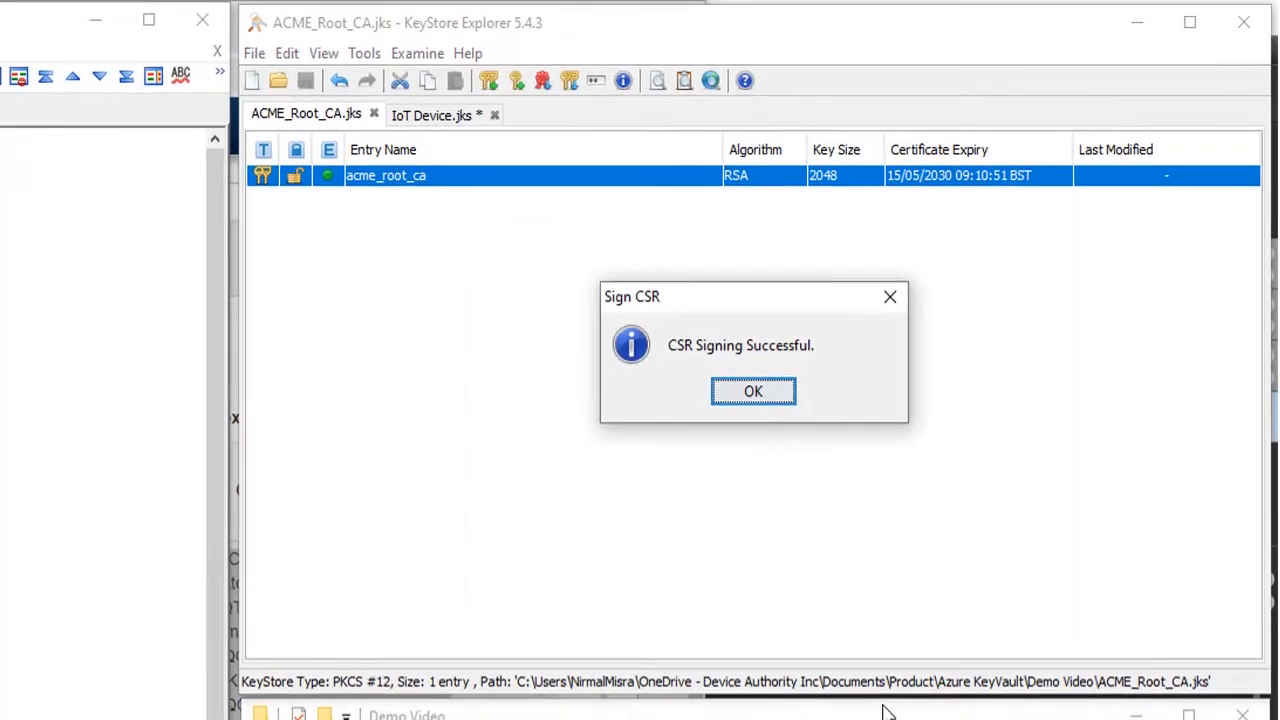
Step: Open Intermediate_CA.p7r and copy the DemoIntCA certificate, issued by ACME_ROOT_CA, as PEM
click(787, 367)
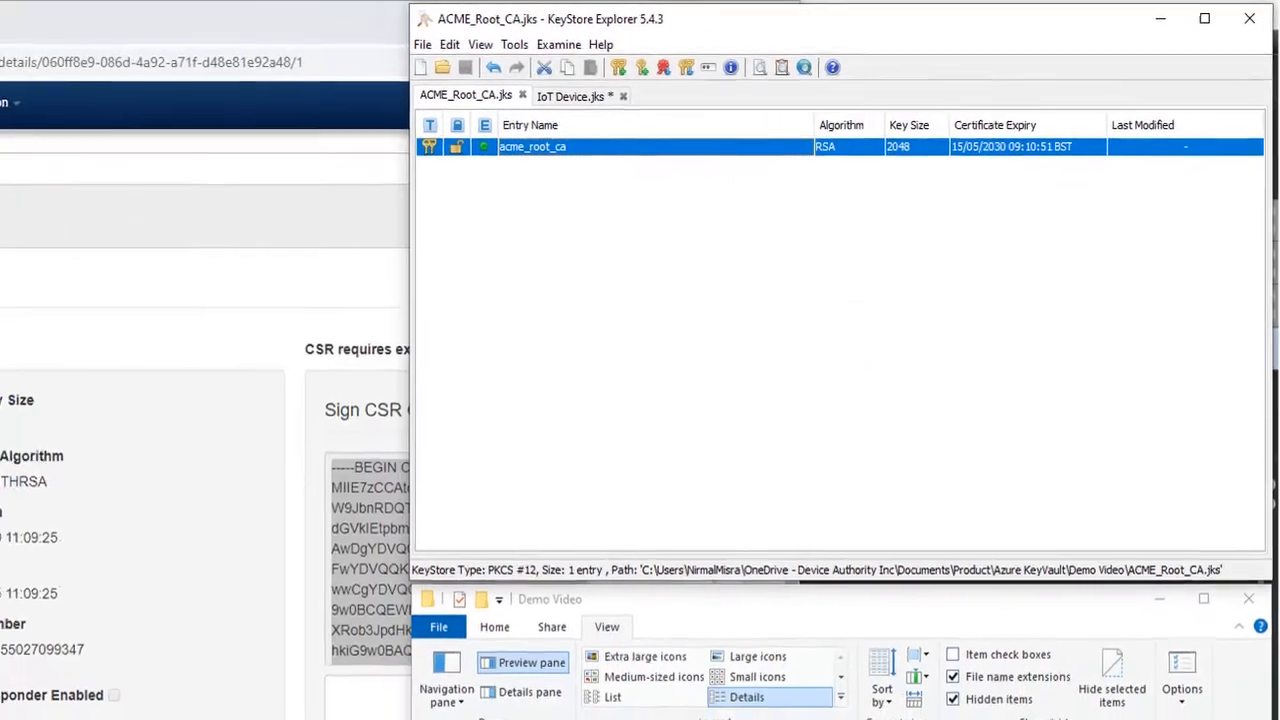
drag(720, 689, 795, 243)
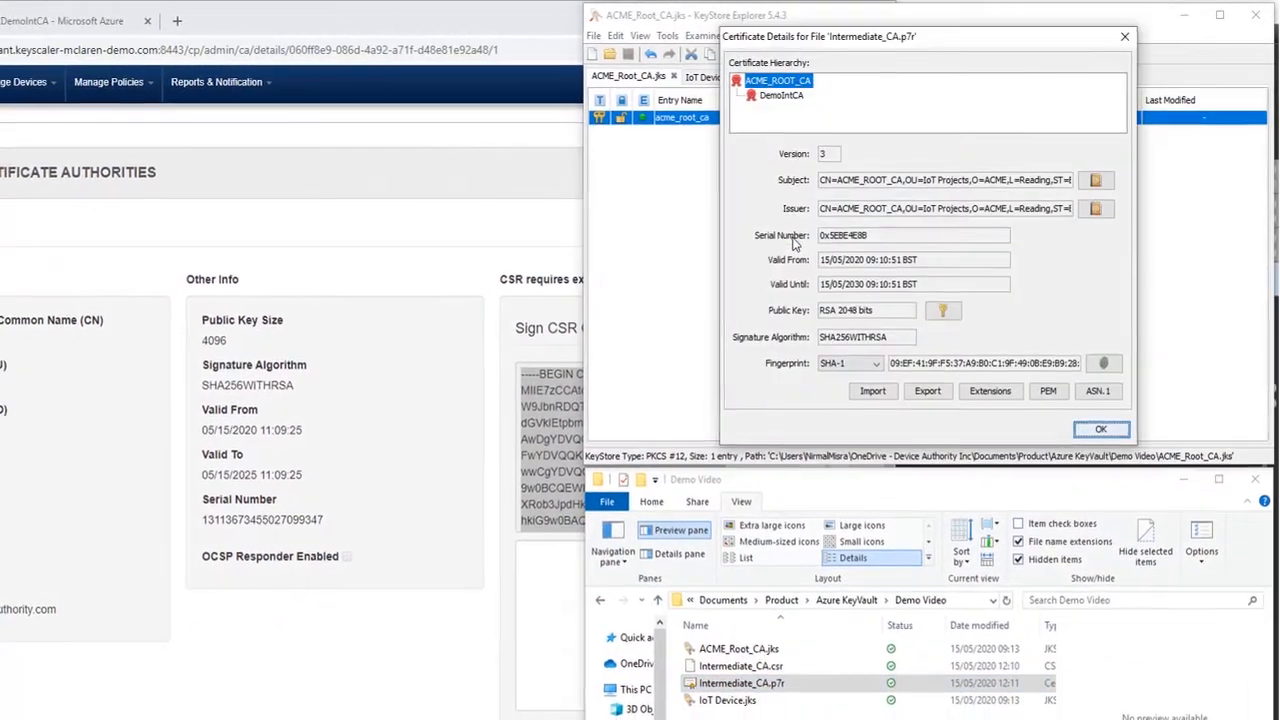
click(782, 96)
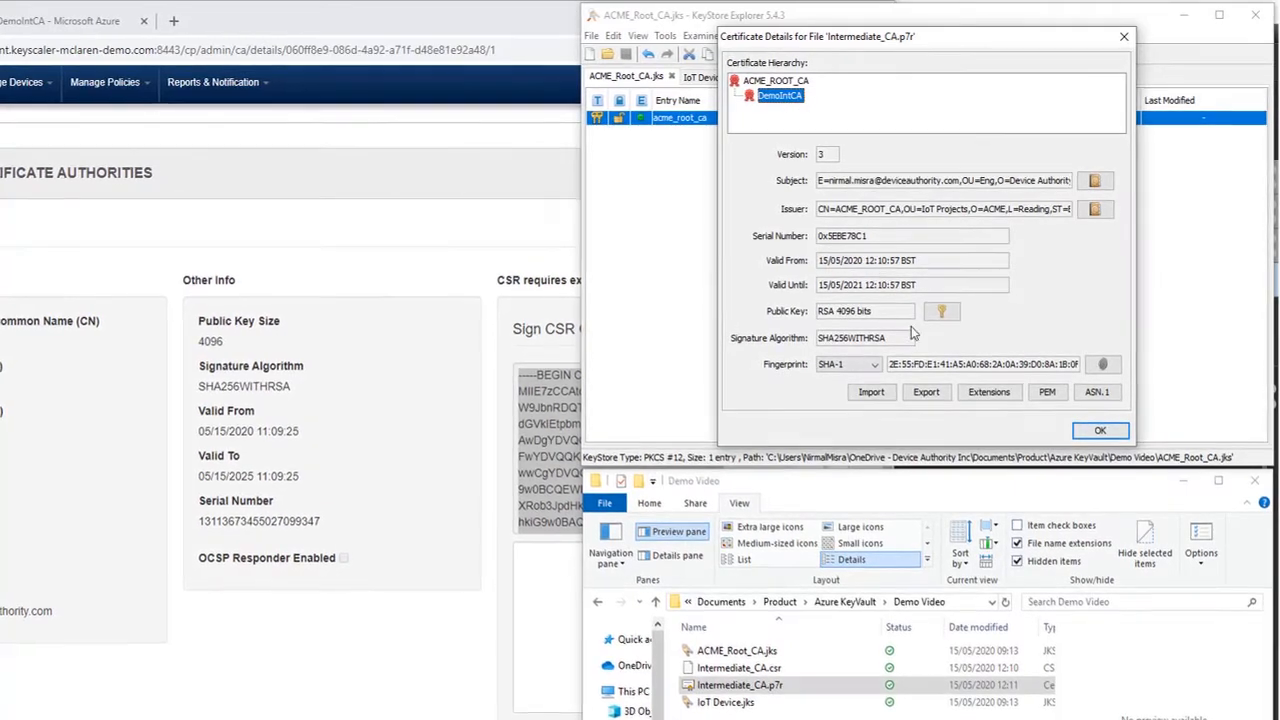
click(1045, 394)
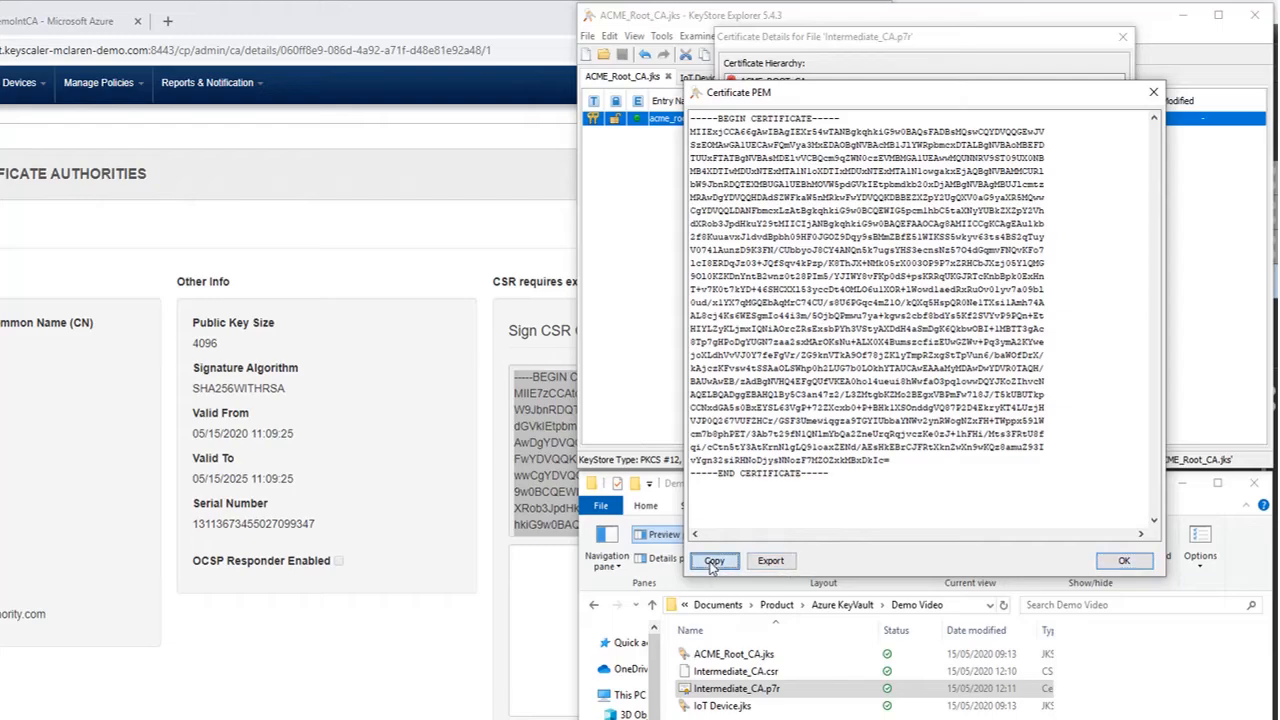
click(552, 566)
Step: Paste and submit the signed DemoIntCA certificate in KeyScaler, making the CA active
right_click(552, 566)
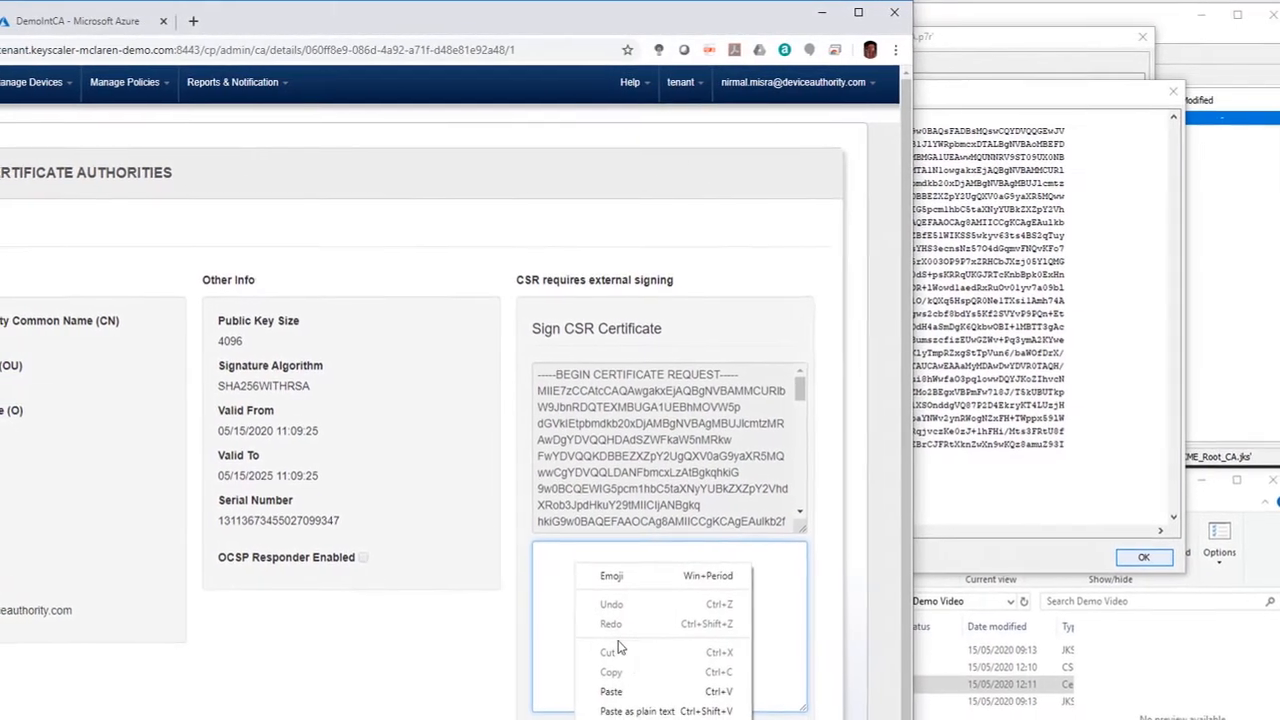
click(625, 691)
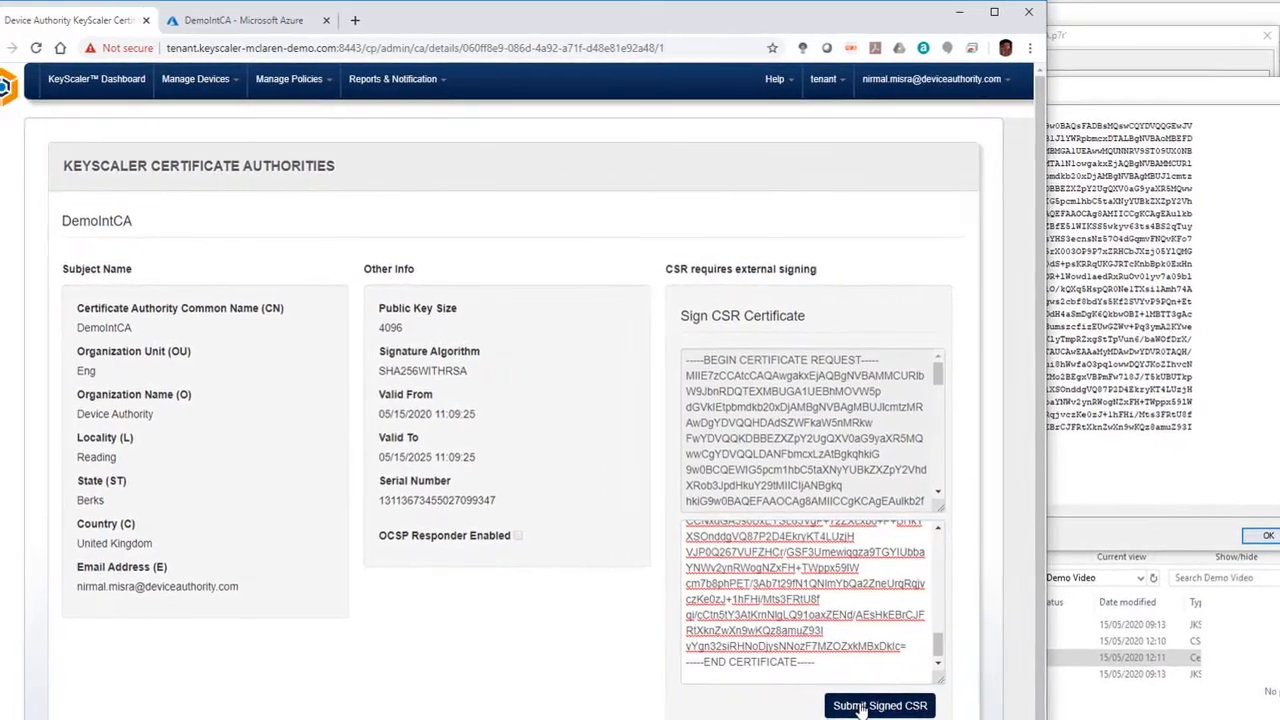
click(874, 705)
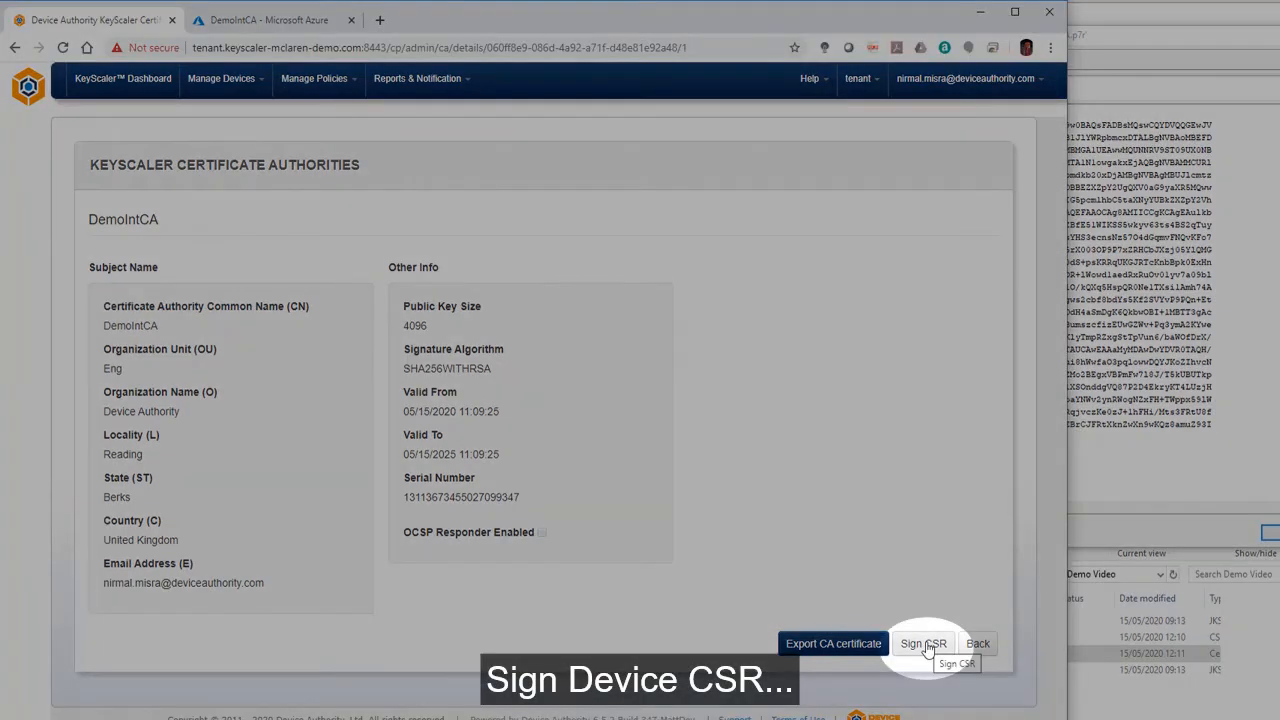
click(924, 644)
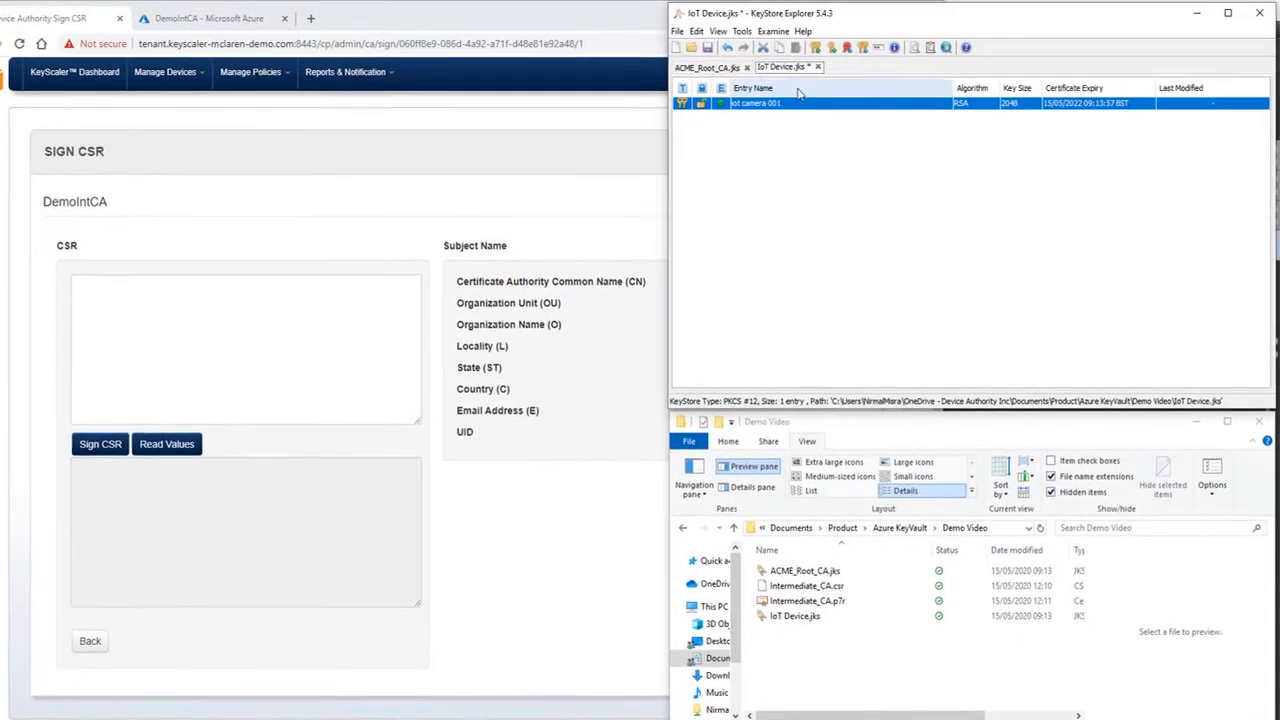
Step: Generate iot_camera_001.csr from the iot camera 001 key pair in KeyStore Explorer
right_click(792, 103)
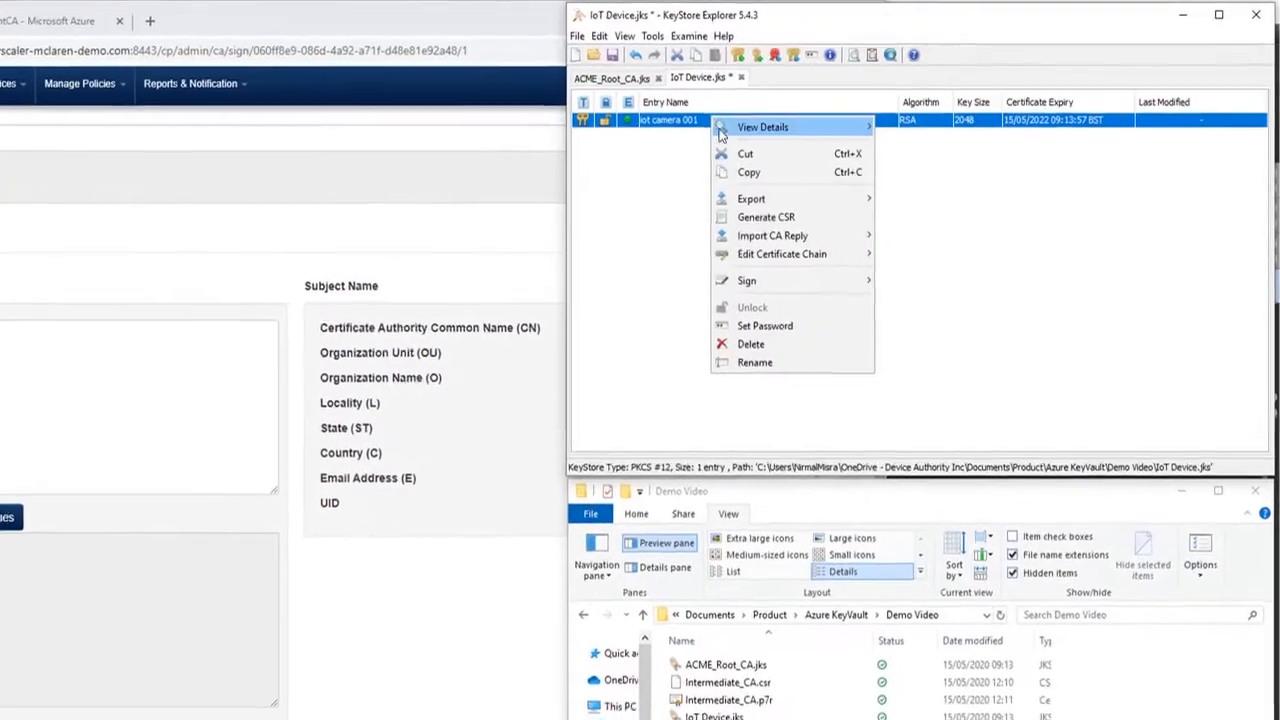
click(766, 217)
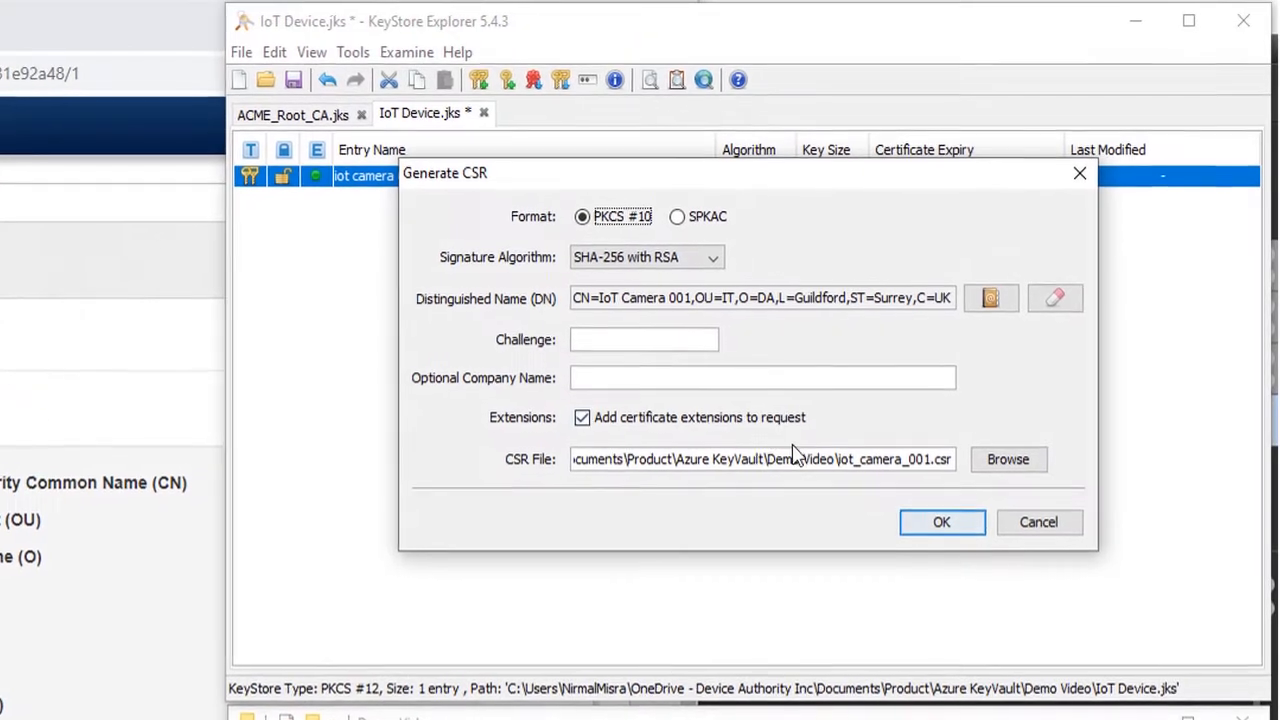
click(941, 528)
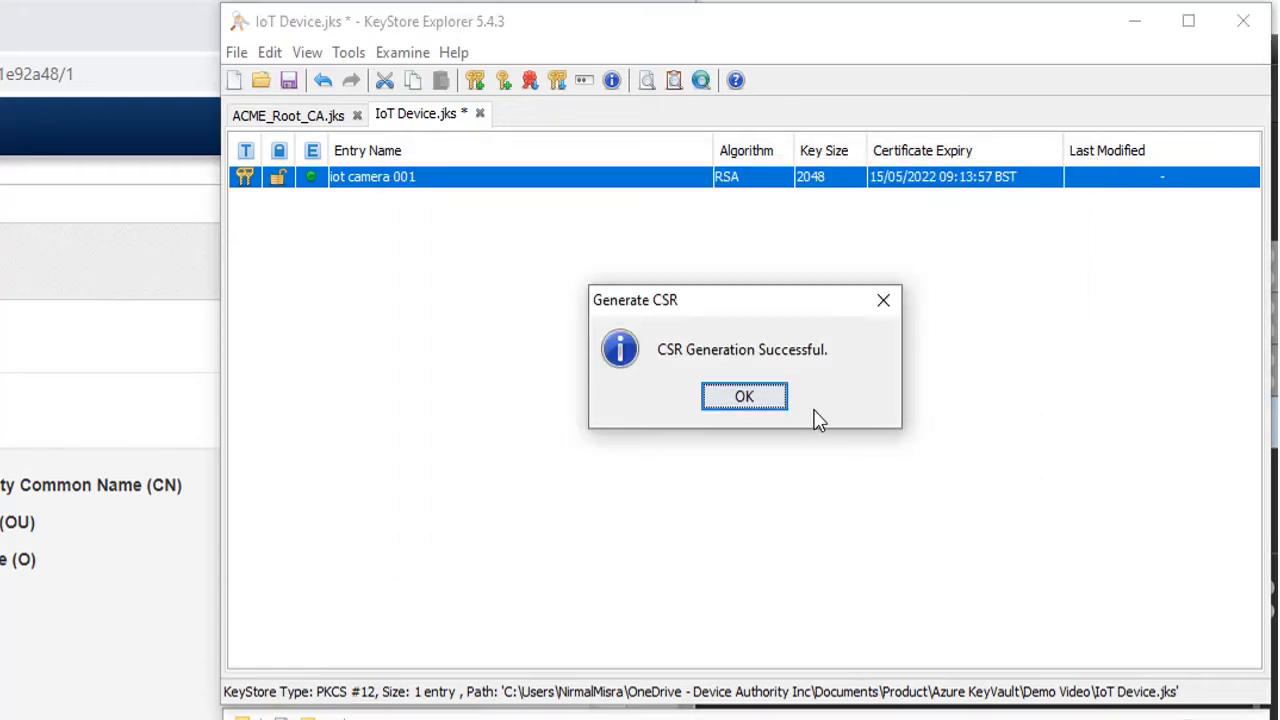
click(760, 397)
Step: Open iot_camera_001.csr, review its requested extensions, and copy its PEM text
drag(505, 719, 524, 384)
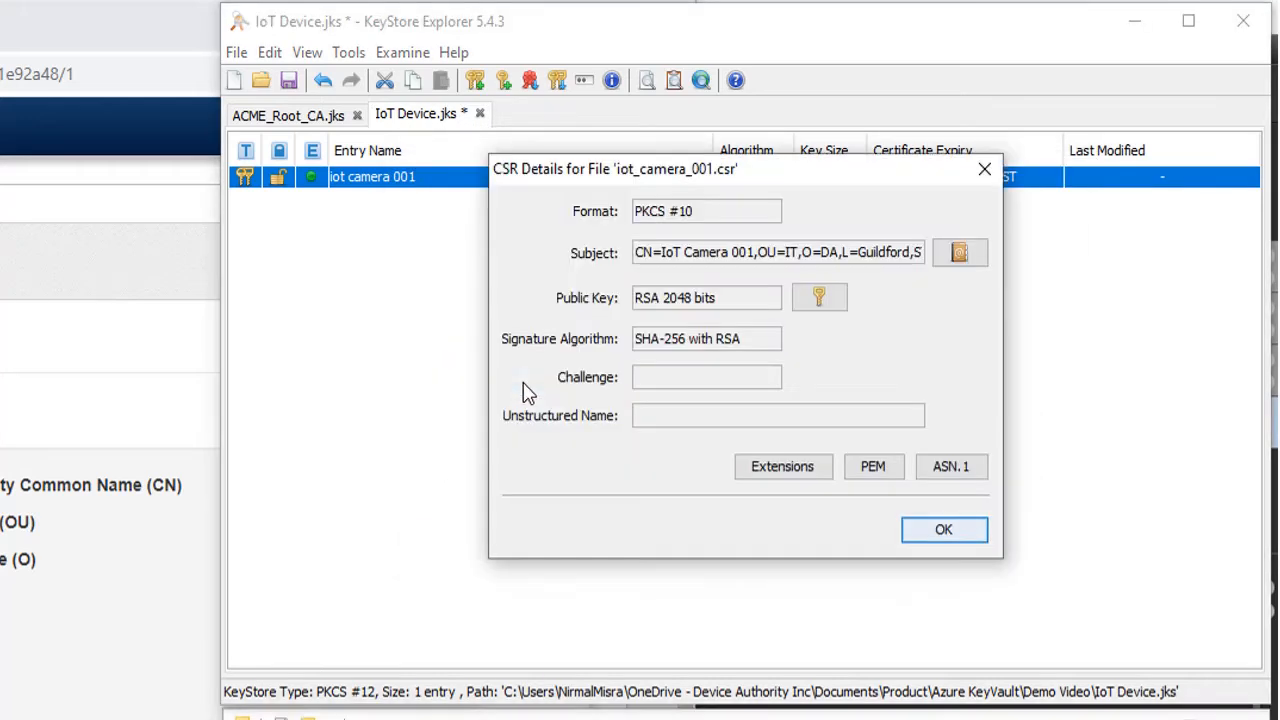
click(770, 470)
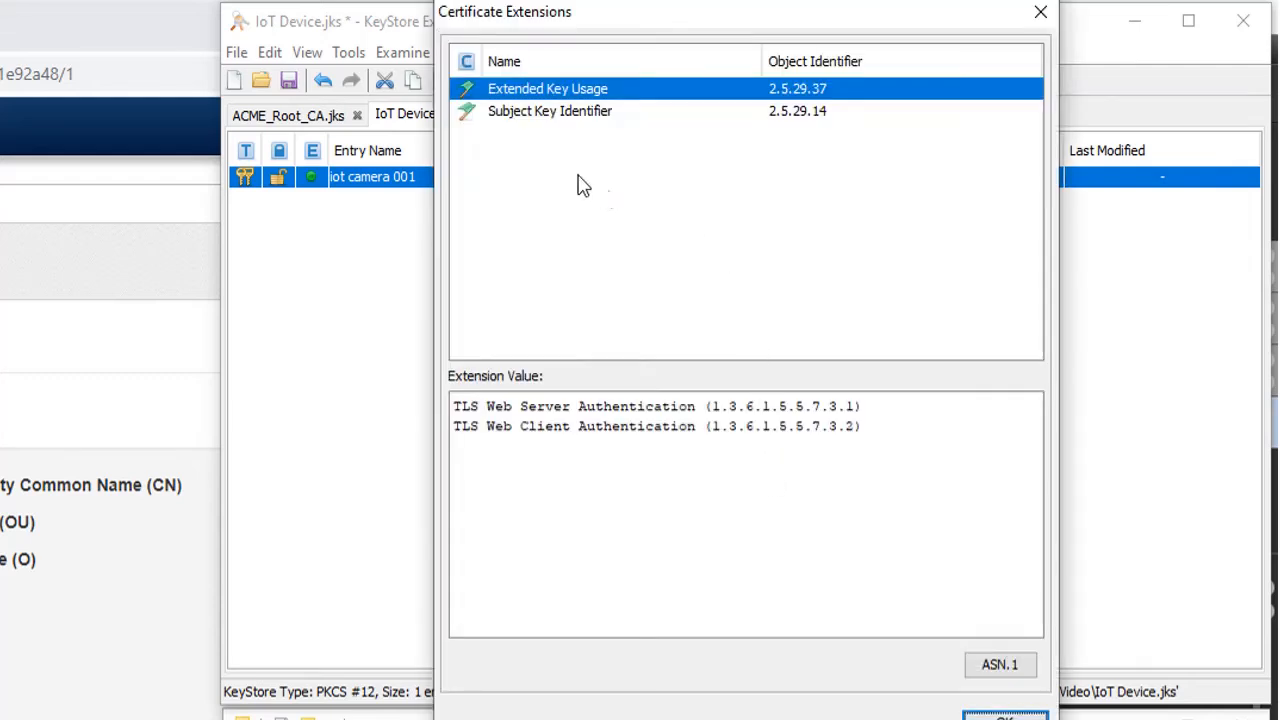
click(1005, 716)
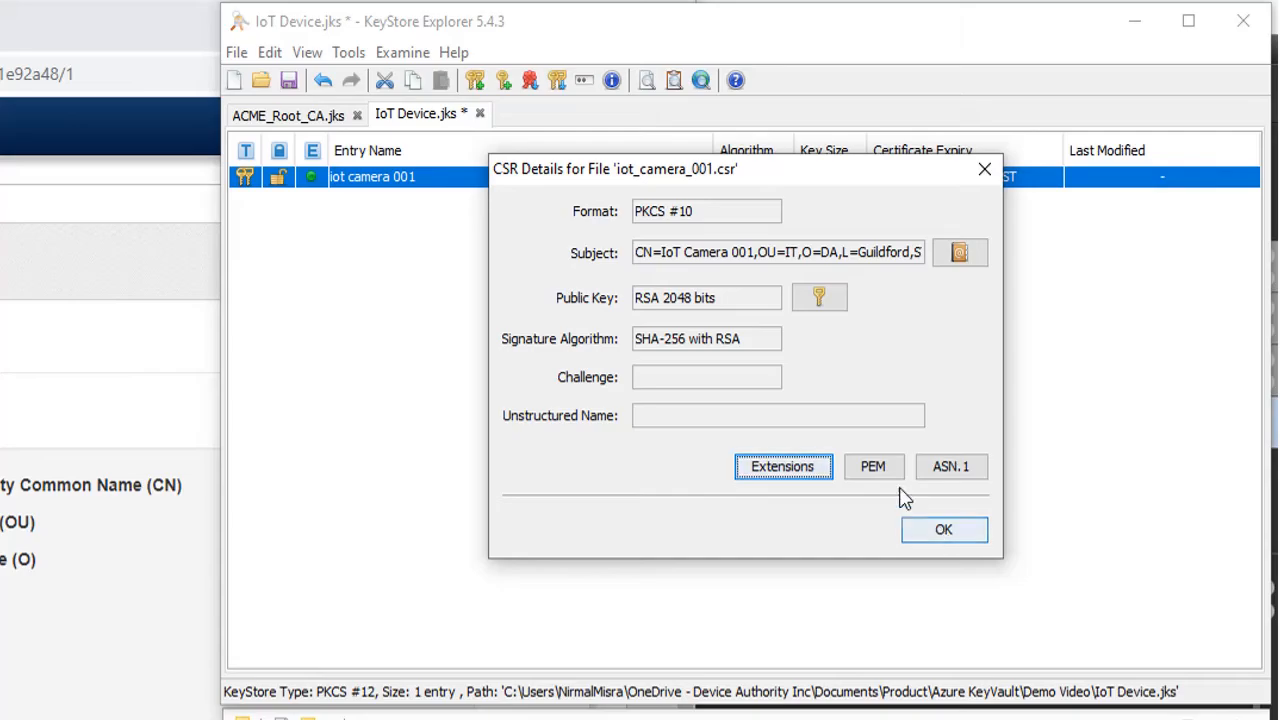
click(872, 468)
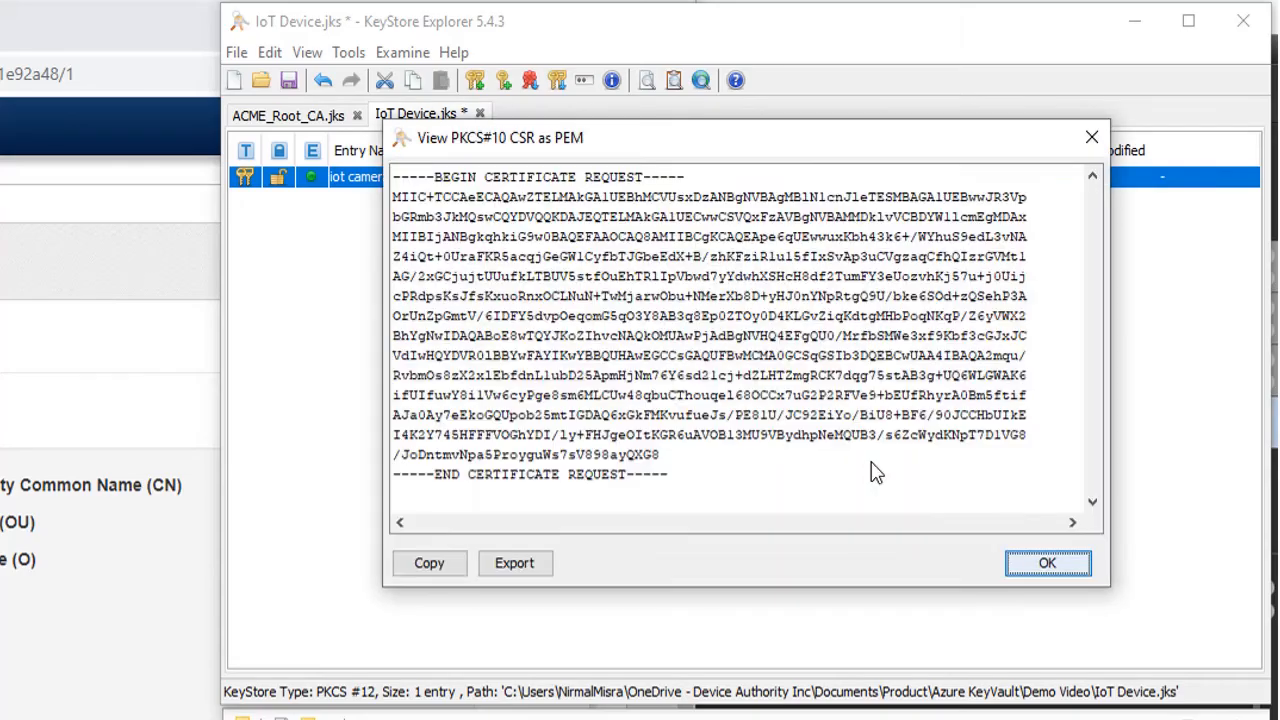
click(430, 564)
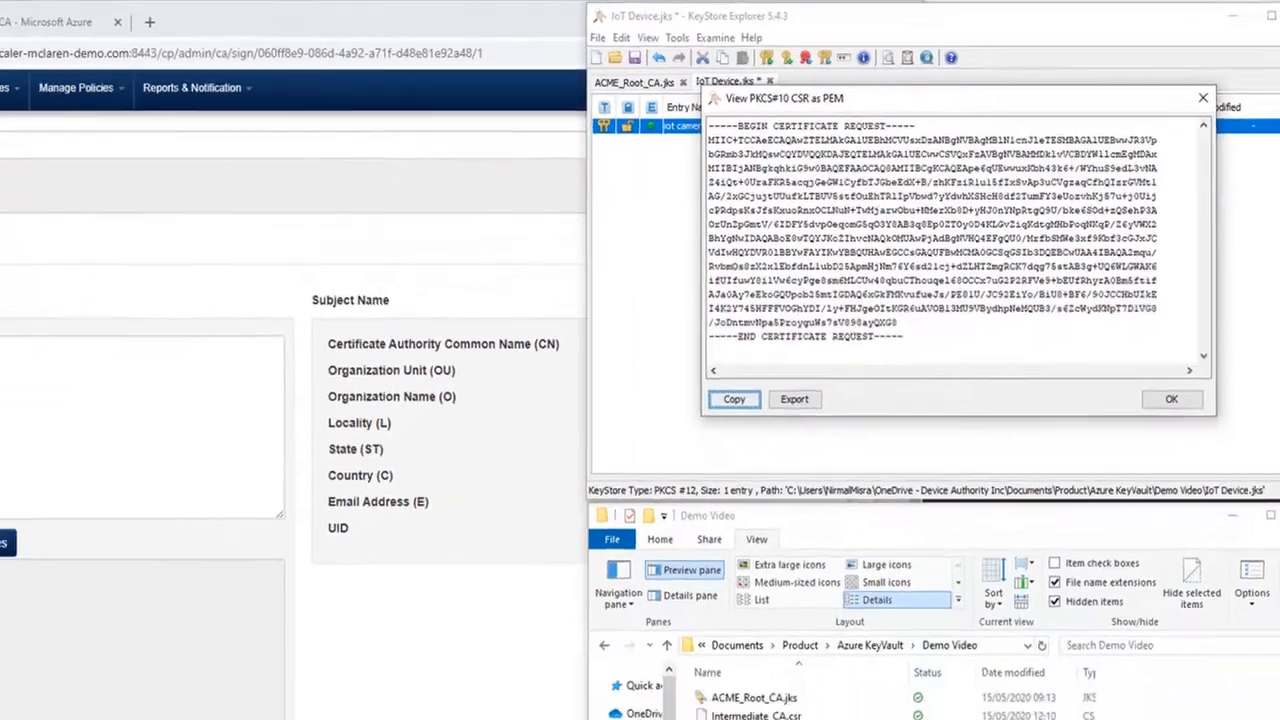
click(155, 320)
Step: Paste the iot camera 001 CSR into DemoIntCA's Sign CSR page, sign it, then switch to MQTT.fx
right_click(155, 320)
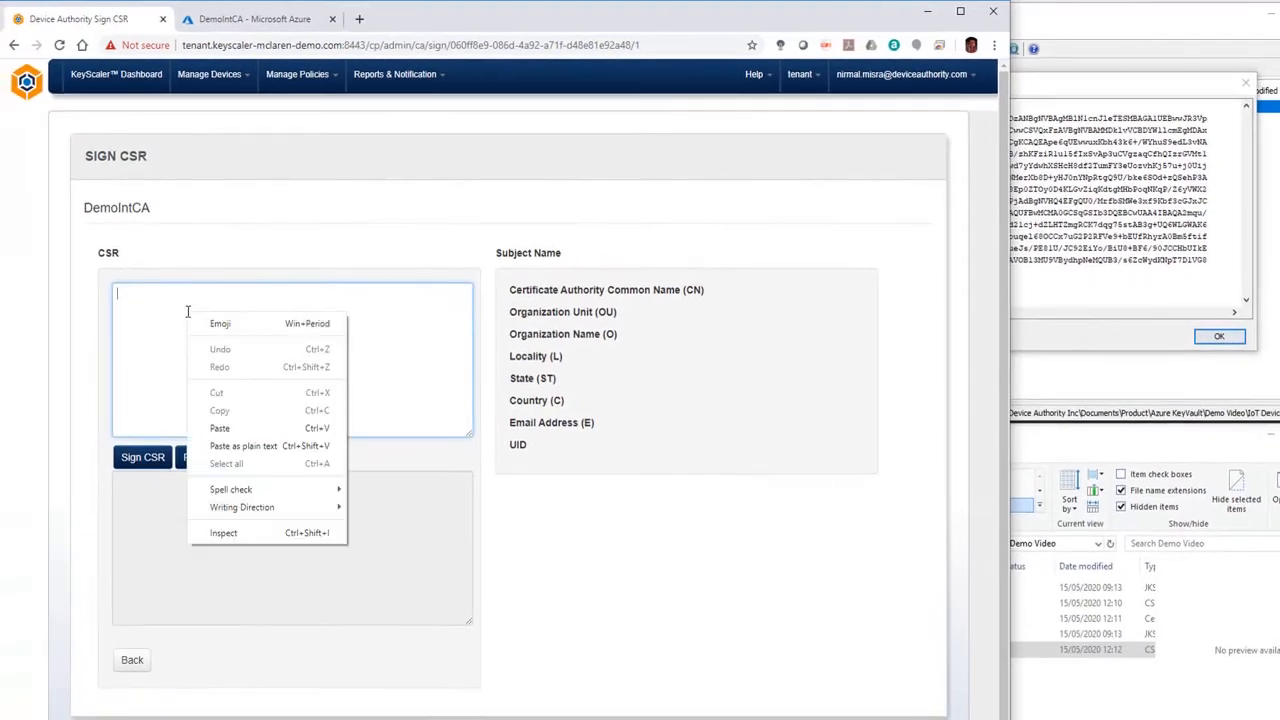
click(238, 424)
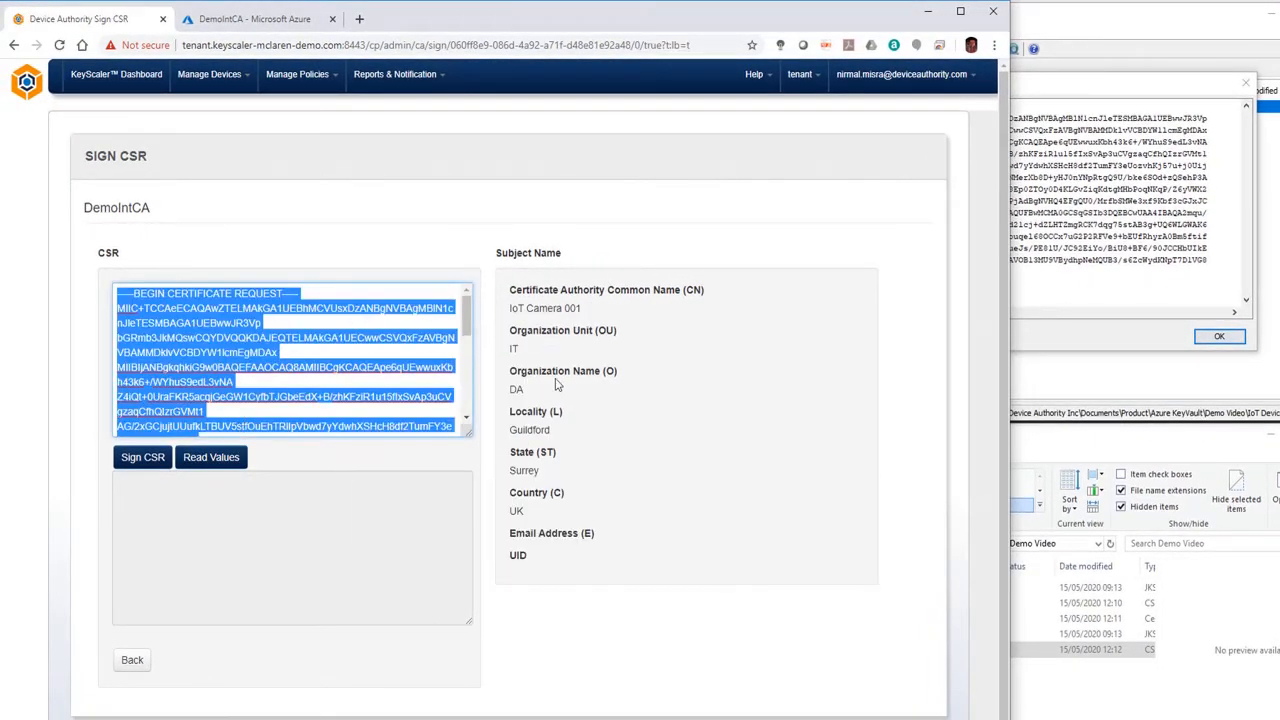
click(150, 468)
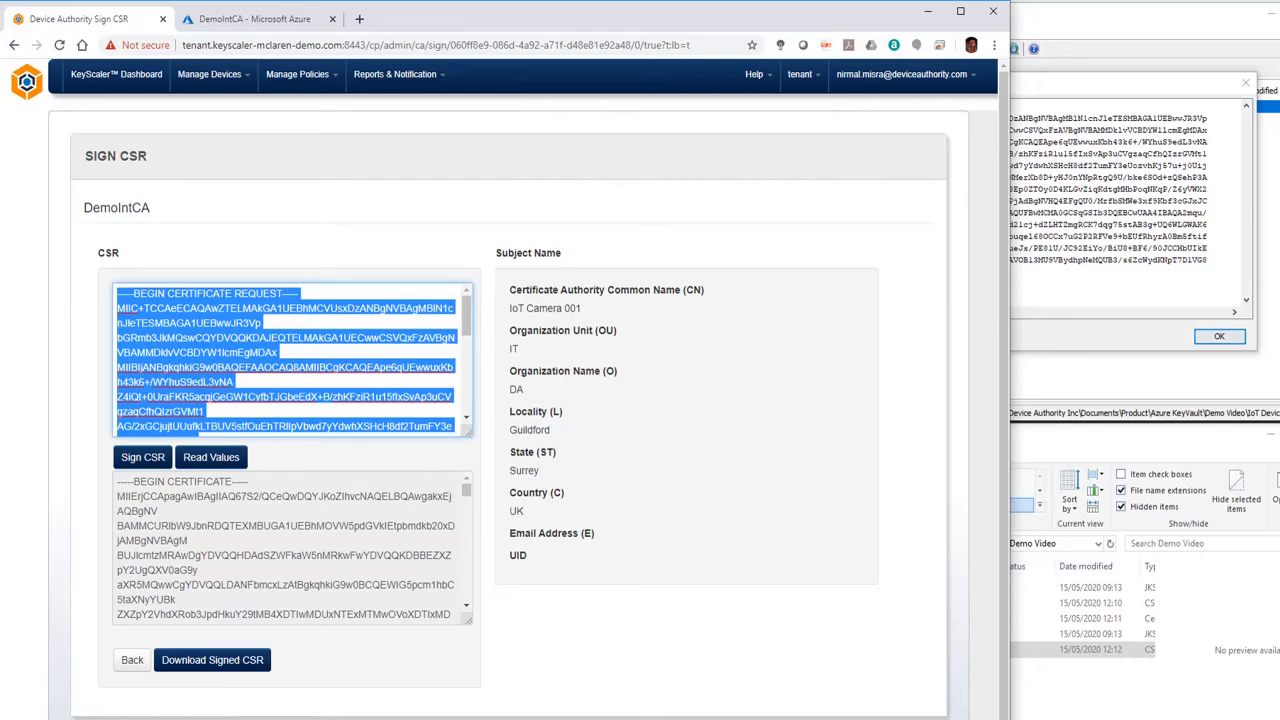
key(alt+Tab)
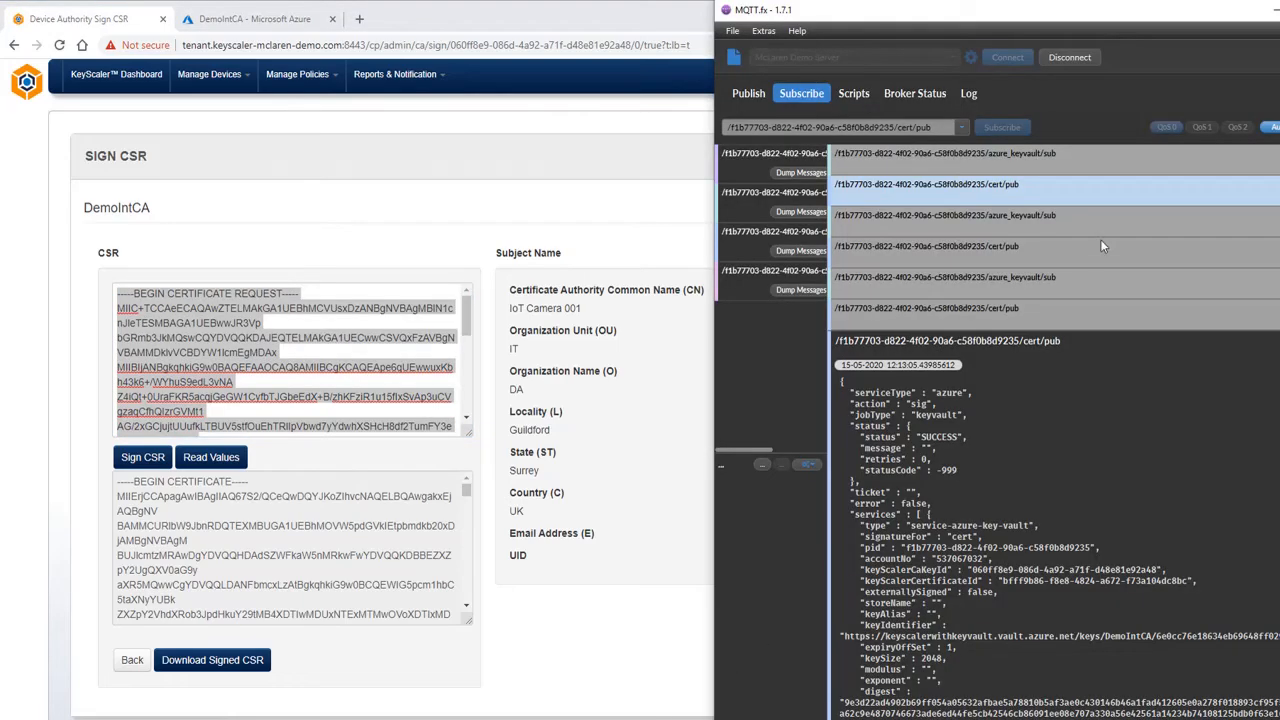
click(1026, 290)
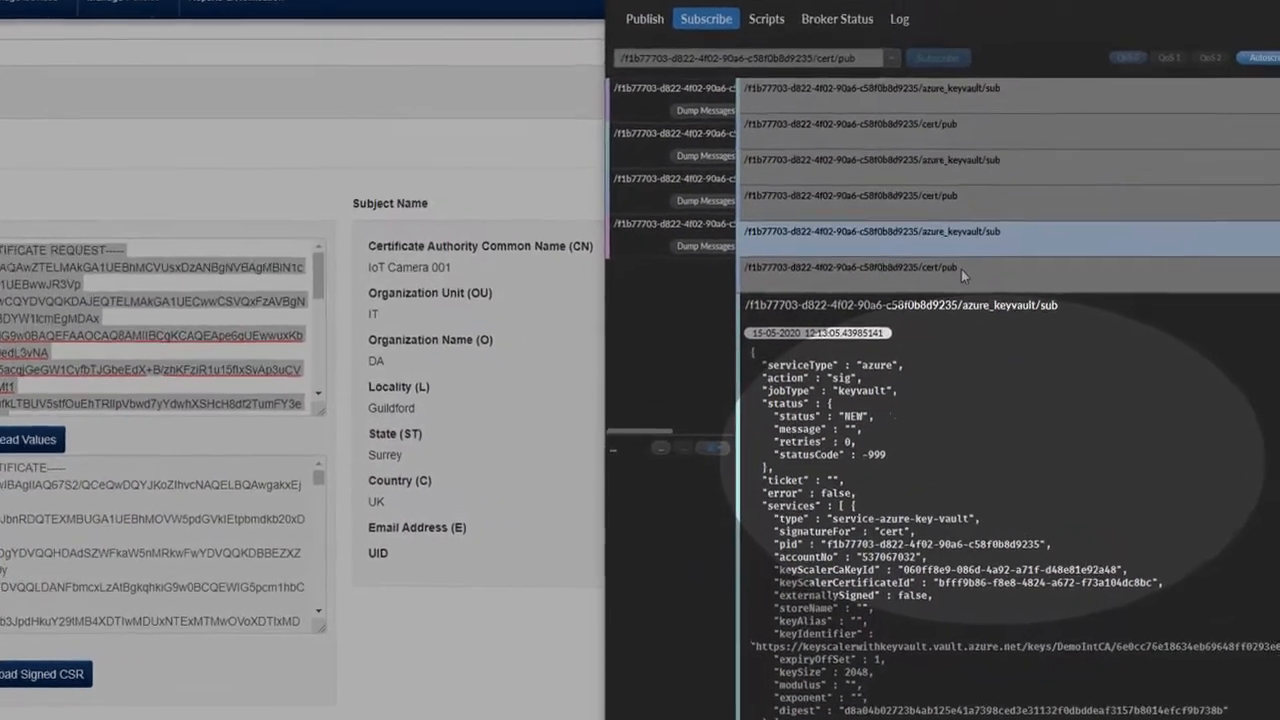
click(961, 269)
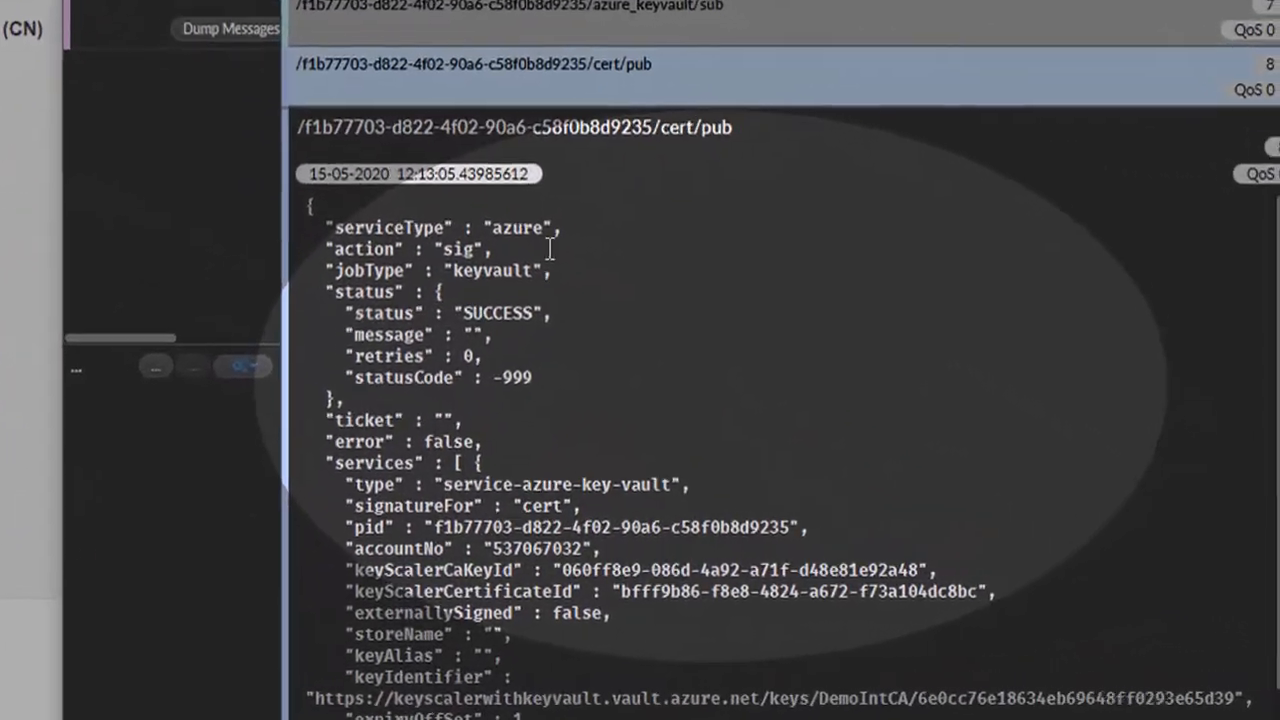
scroll(559, 562, down, 3)
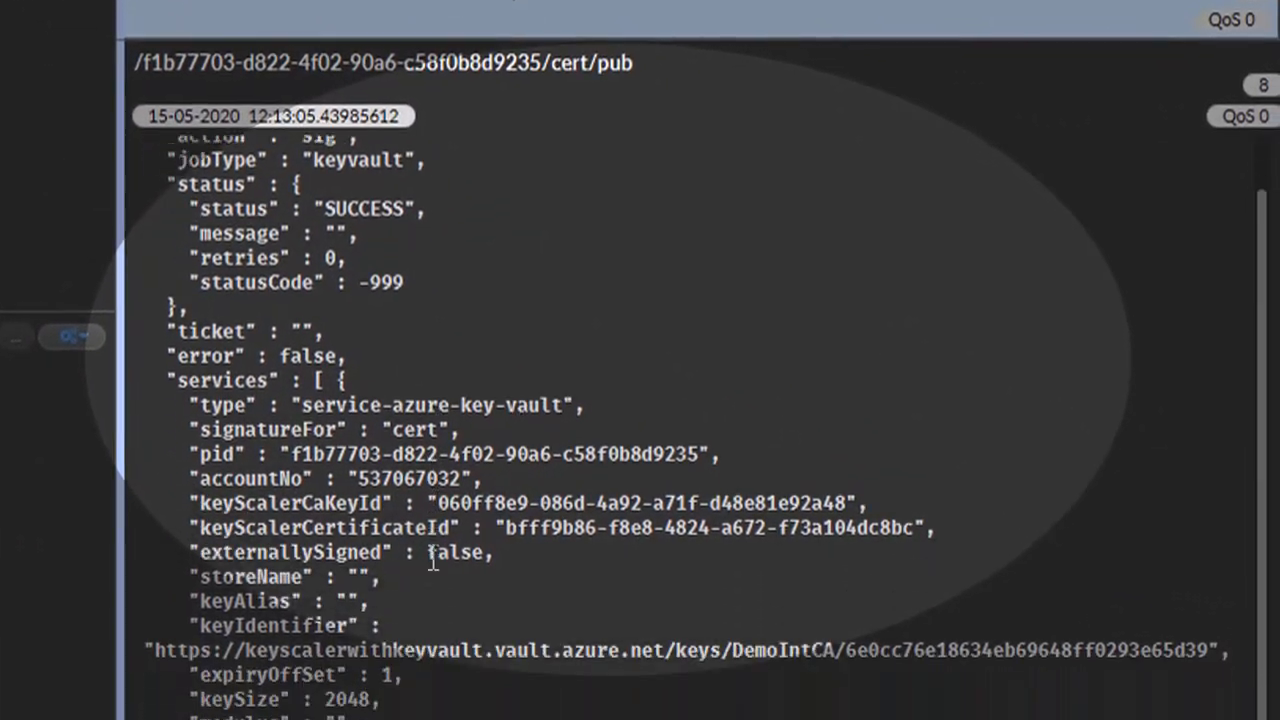
scroll(433, 557, down, 5)
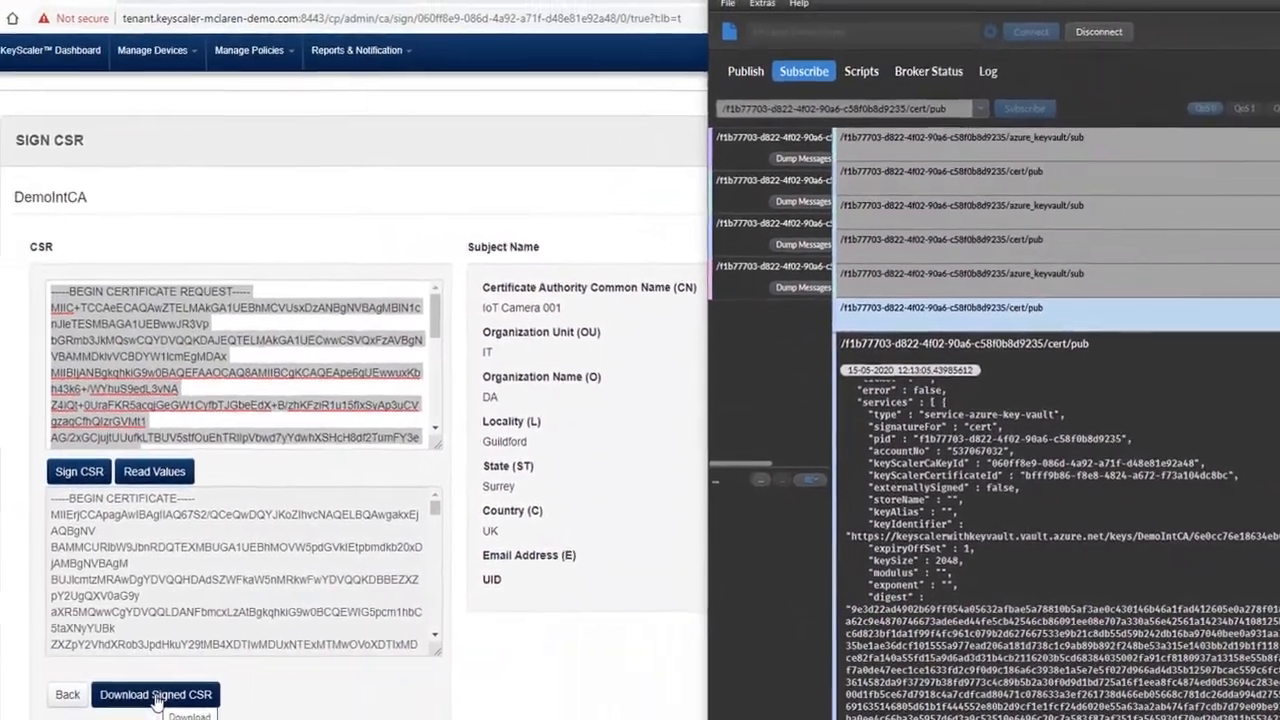
Step: Save the signed certificate as iot_device_verificationCert.crt, keeping it despite the download warning
click(100, 704)
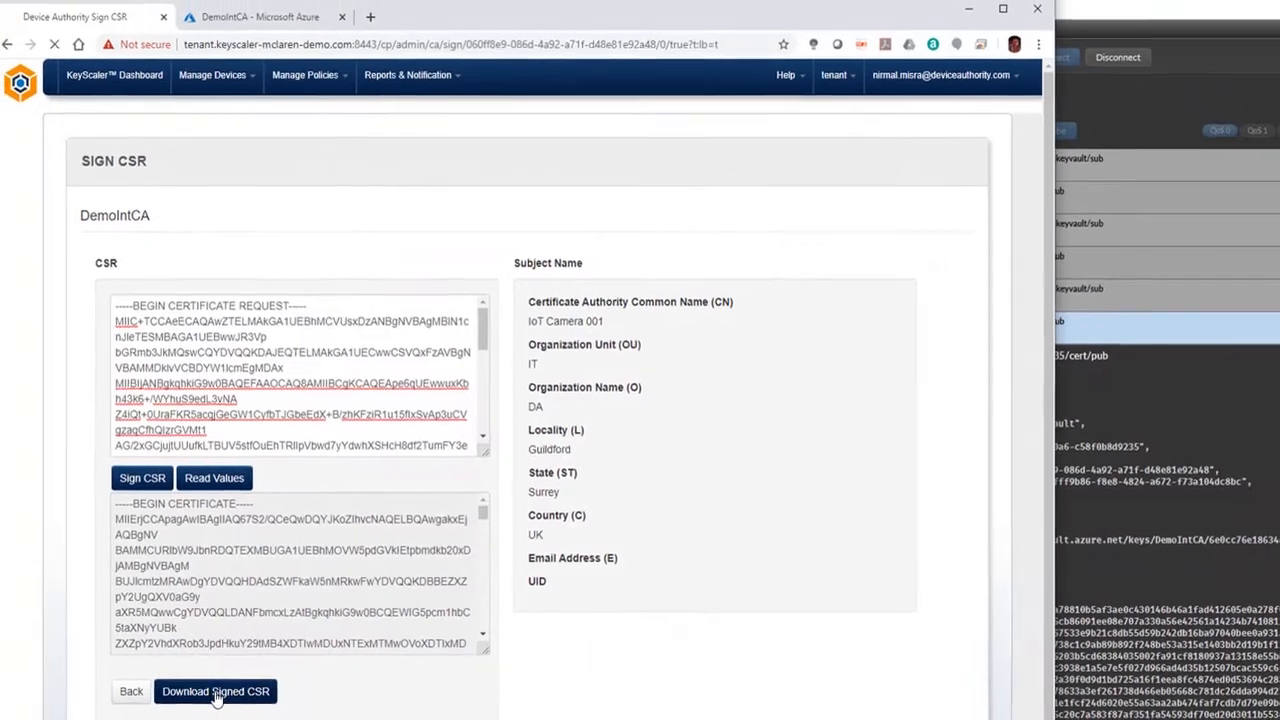
click(222, 691)
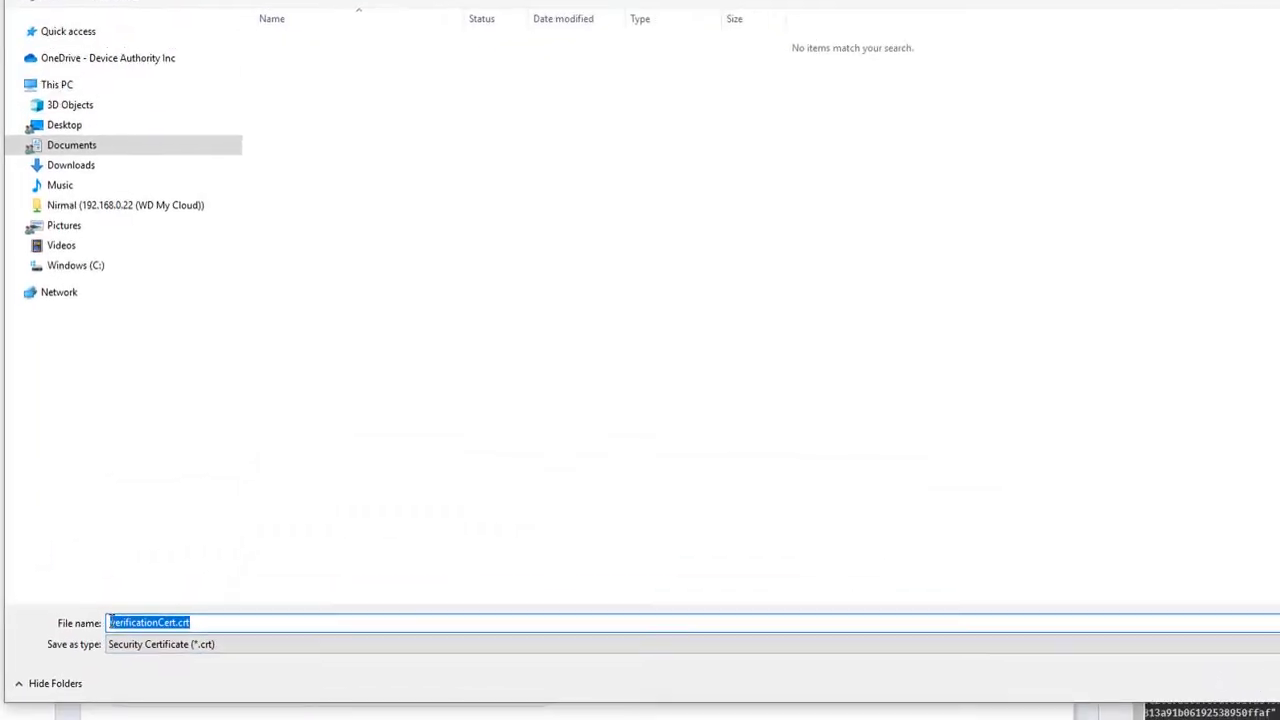
click(108, 641)
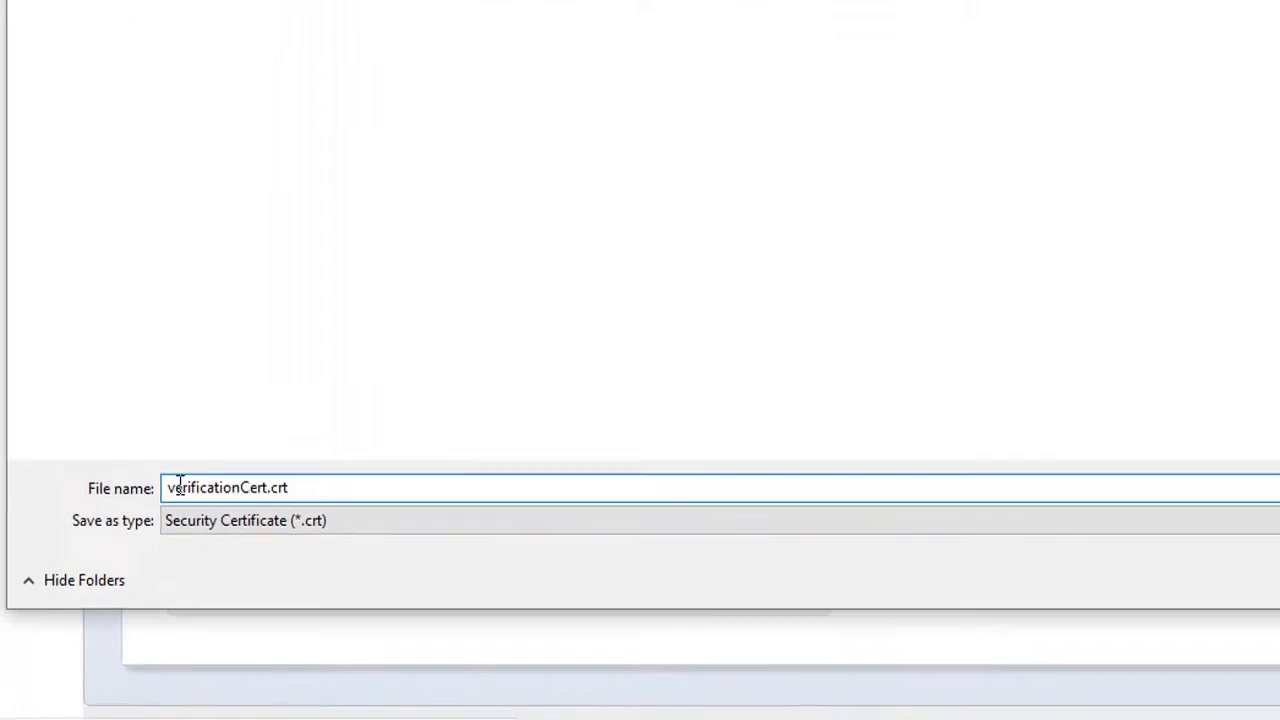
text(iot_device_)
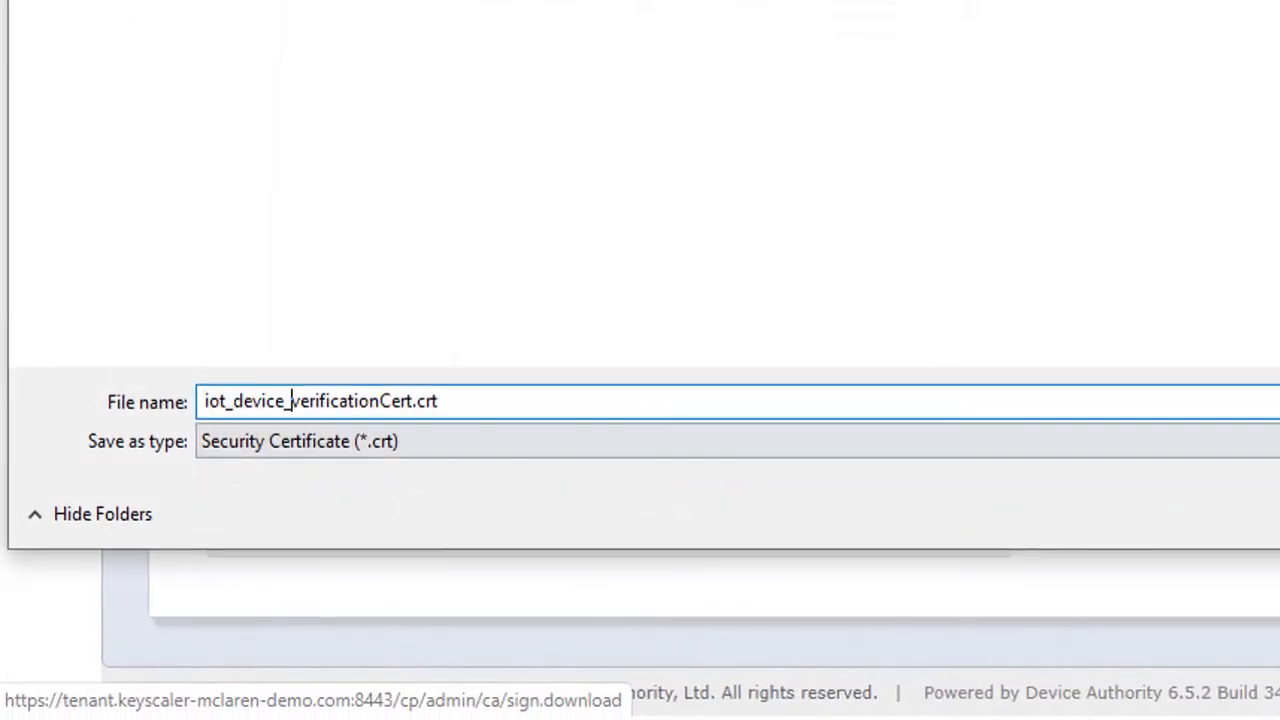
key(Return)
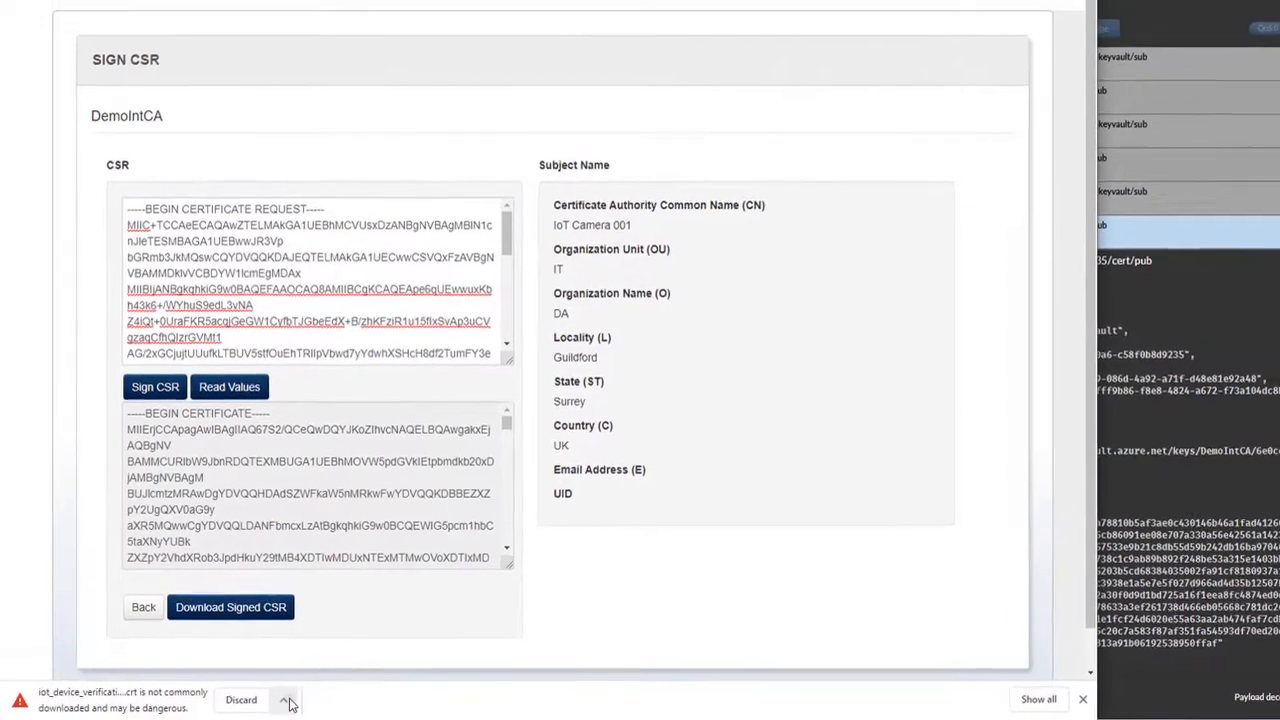
click(288, 703)
click(305, 643)
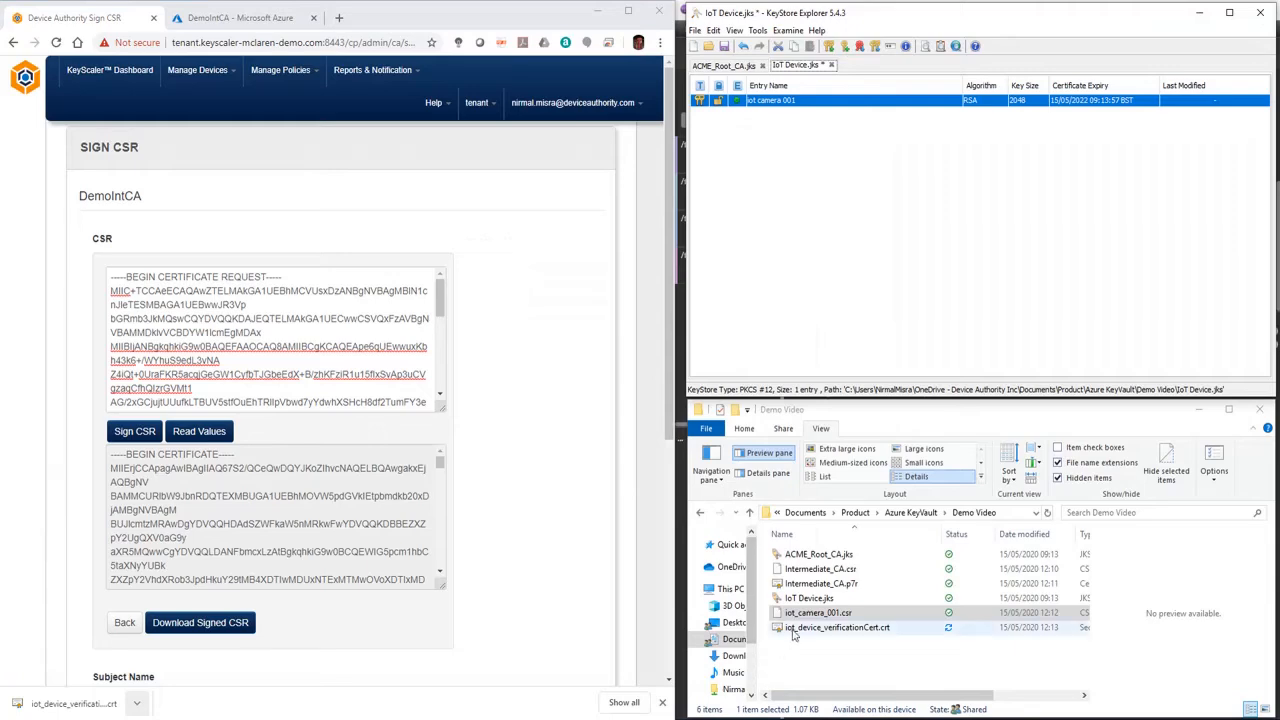
click(811, 628)
drag(813, 628, 860, 320)
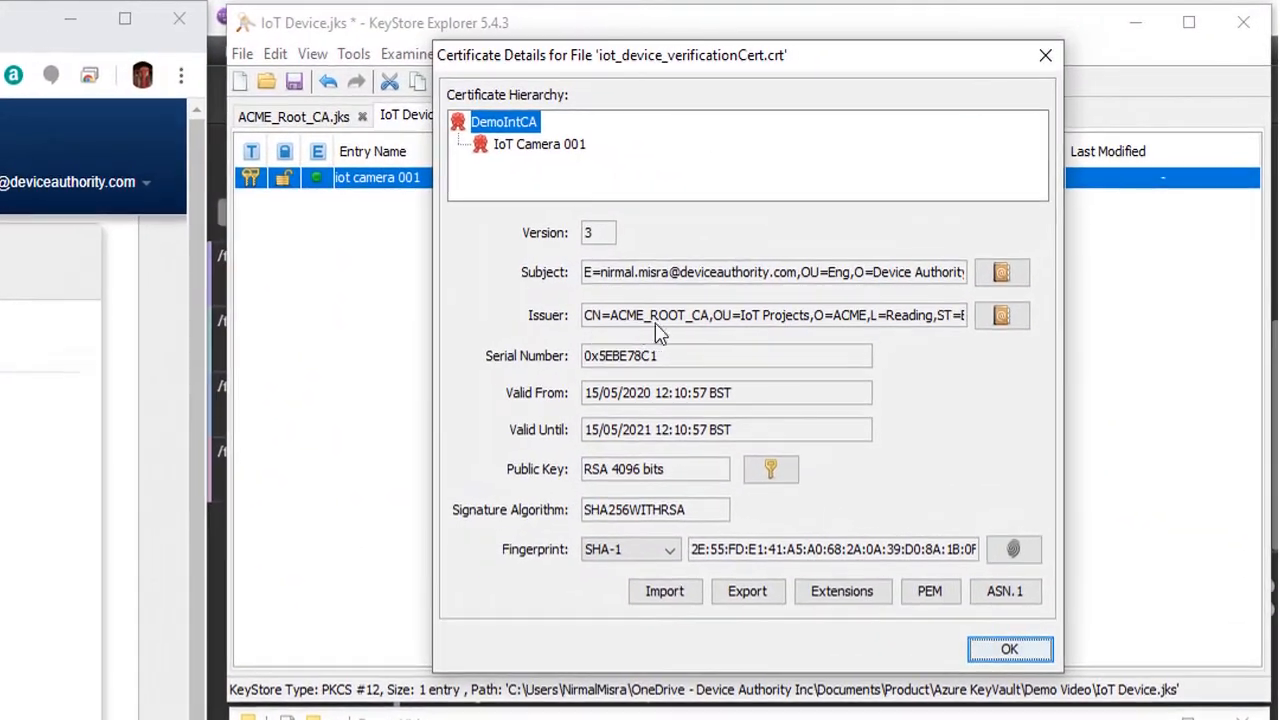
click(558, 146)
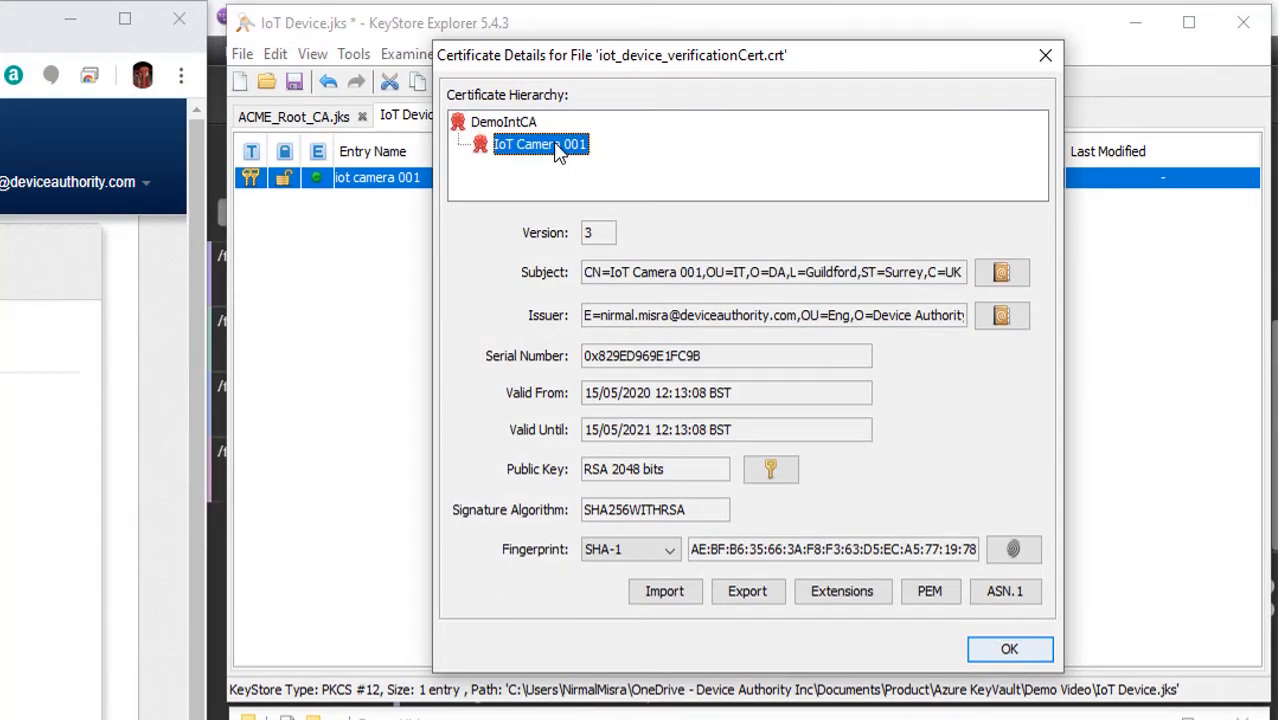
click(1001, 315)
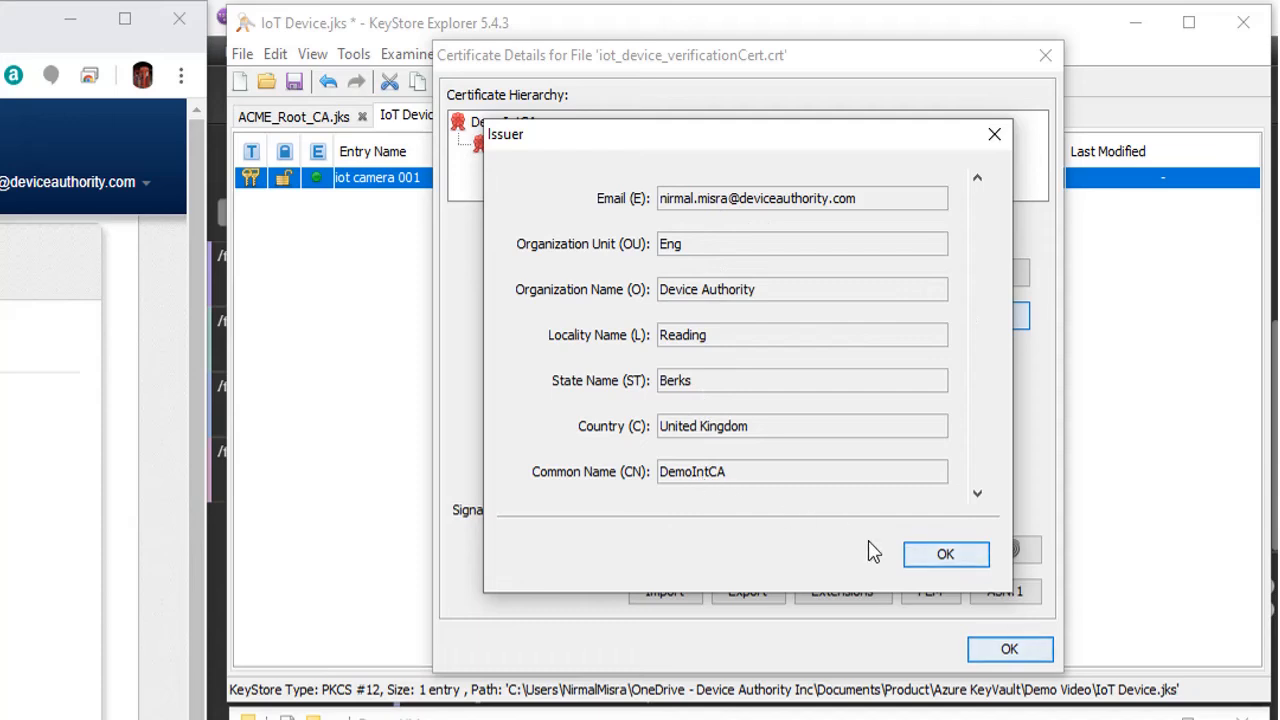
click(942, 556)
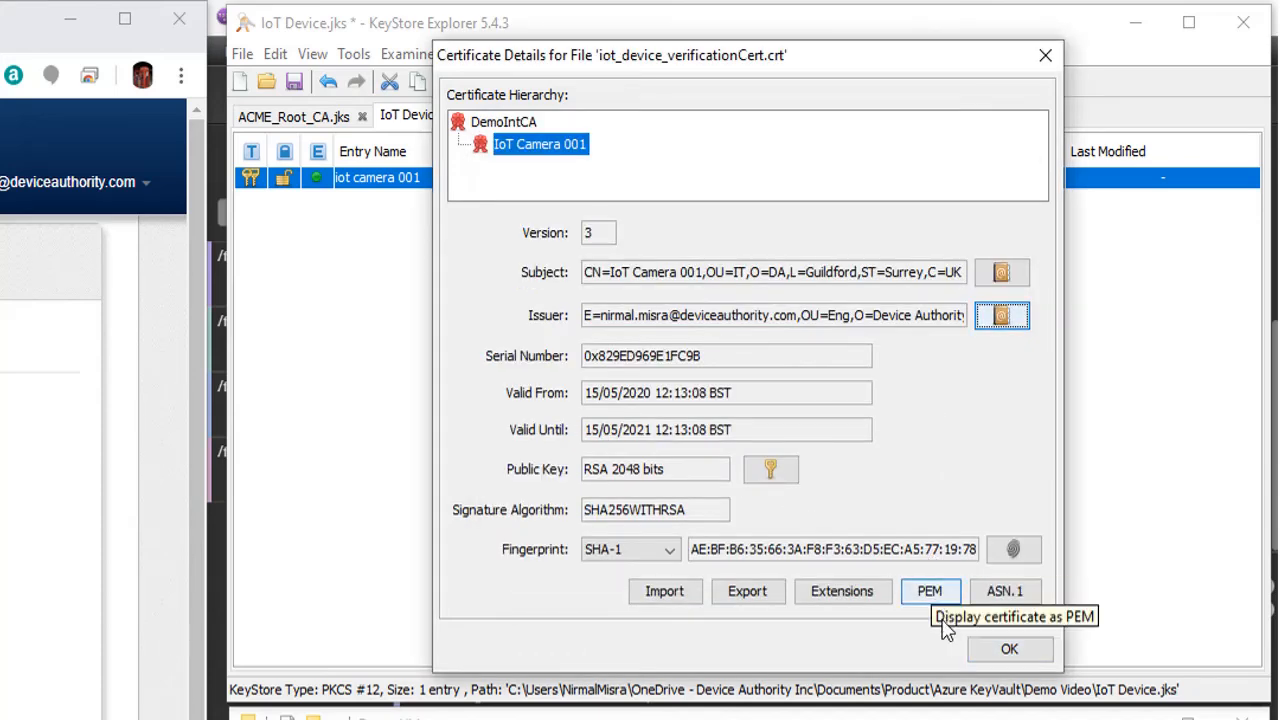
click(1007, 650)
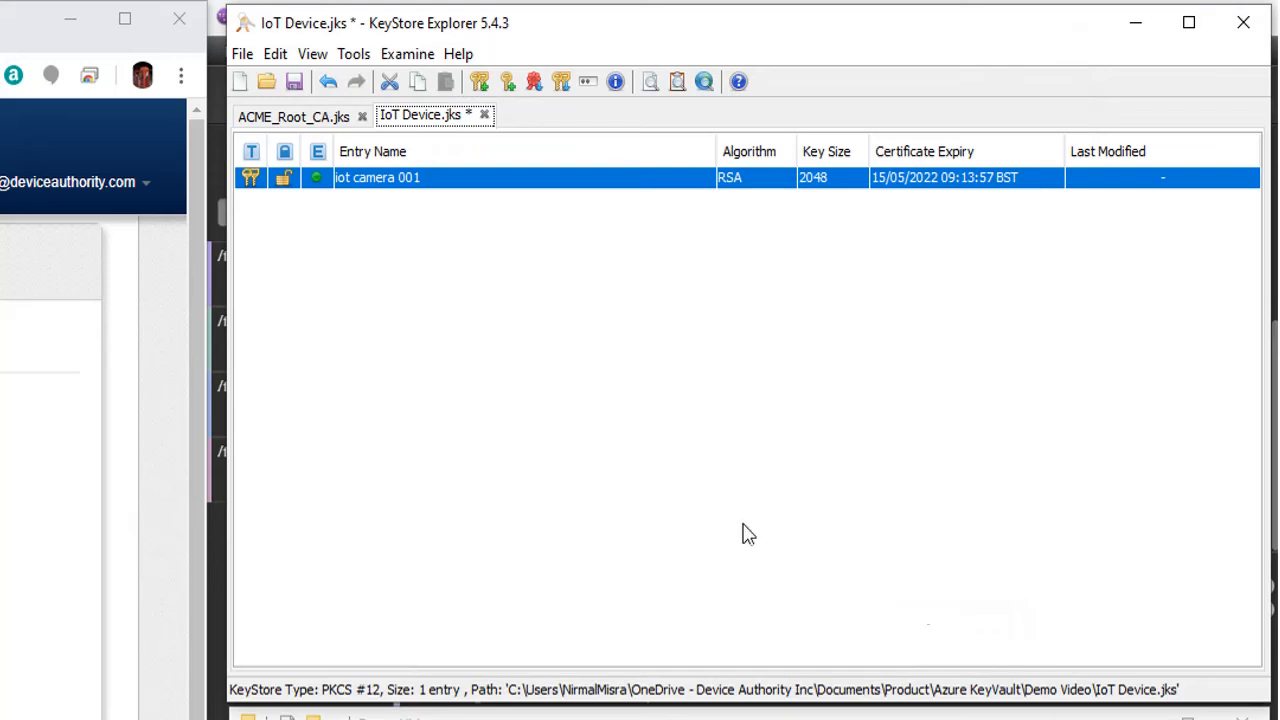